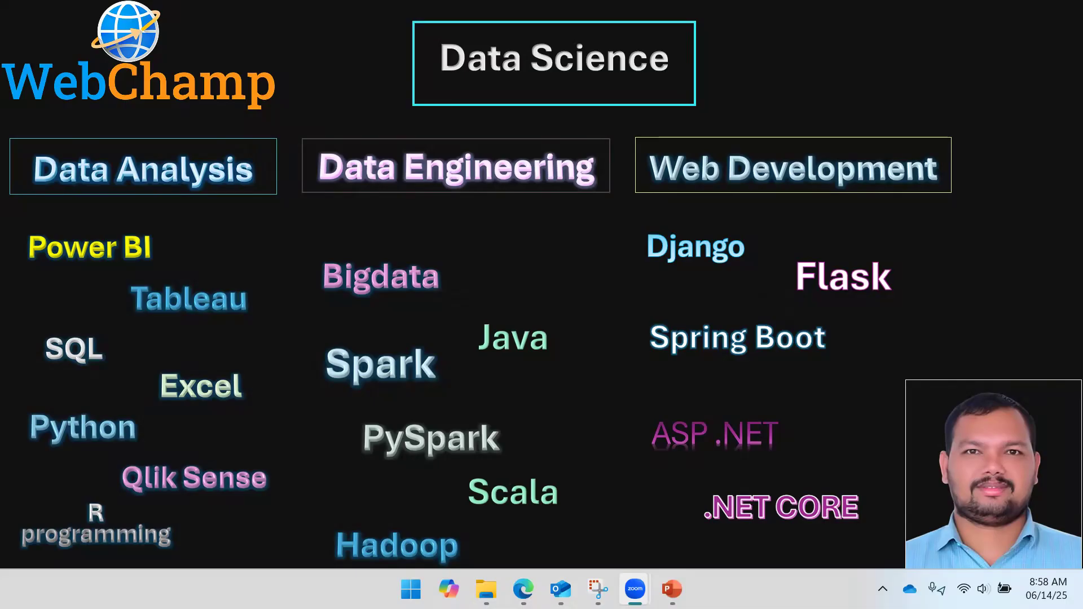
# Leave the full-screen title slide and switch to the Power Automate browser window
pyautogui.hotkey('alt', 'Tab')
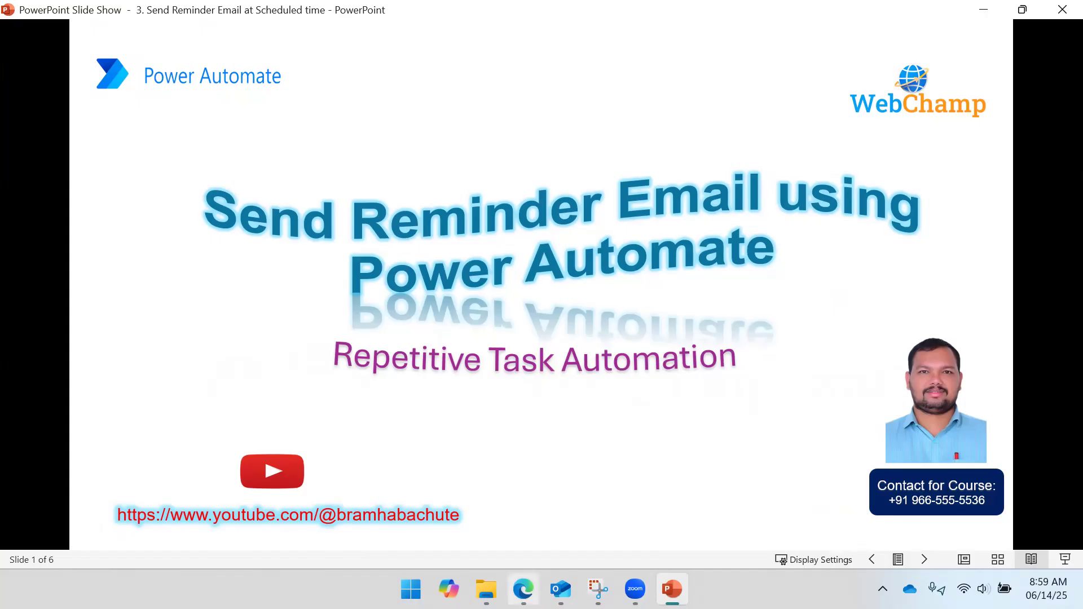
# Bring Edge forward, maximize it, and go to Power Automate's Create page to pick a flow type
pyautogui.moveTo(523, 589)
pyautogui.click(538, 510)
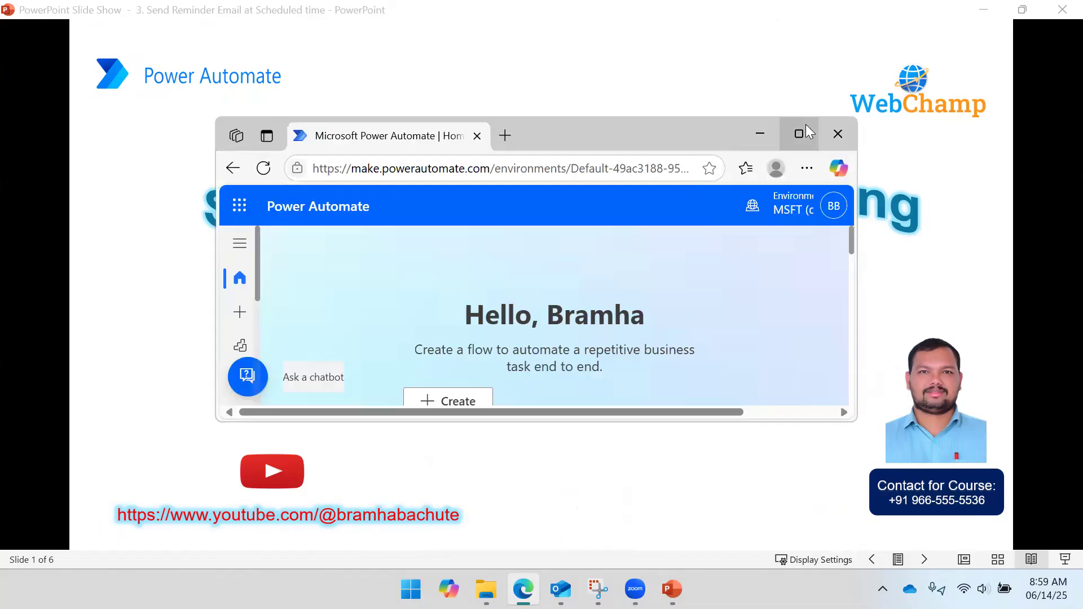
pyautogui.click(800, 132)
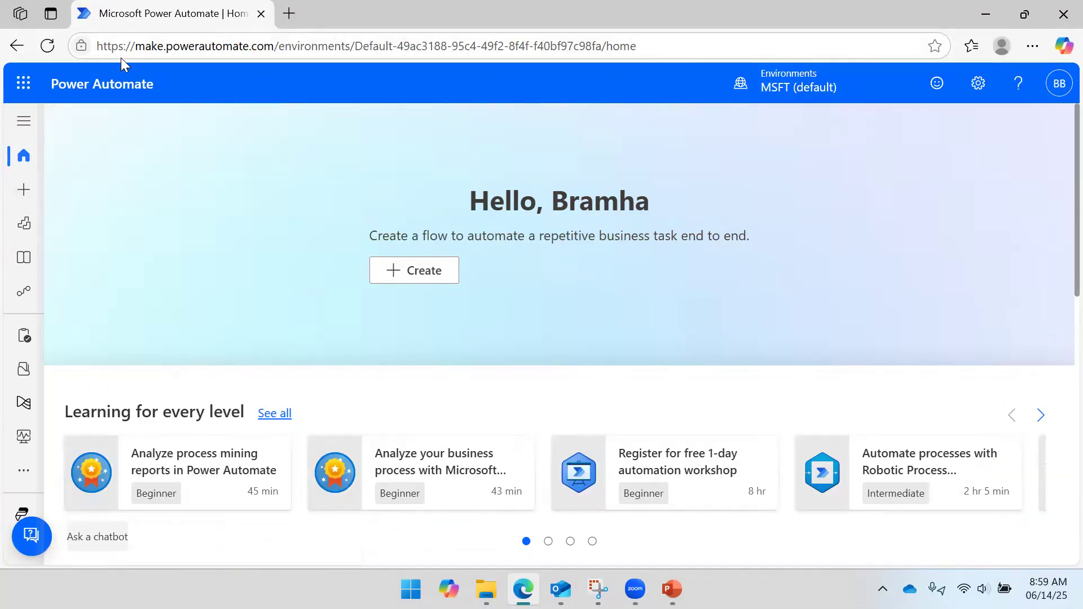
pyautogui.click(20, 203)
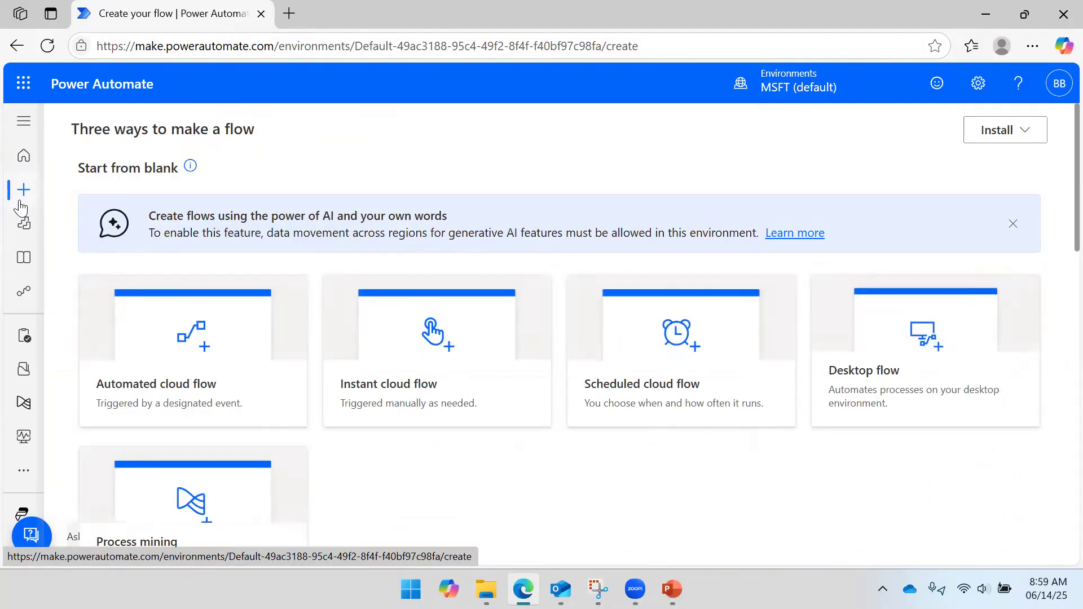
# Start a Scheduled cloud flow named 'Reminder Email for PO Data'
pyautogui.click(617, 336)
pyautogui.click(621, 162)
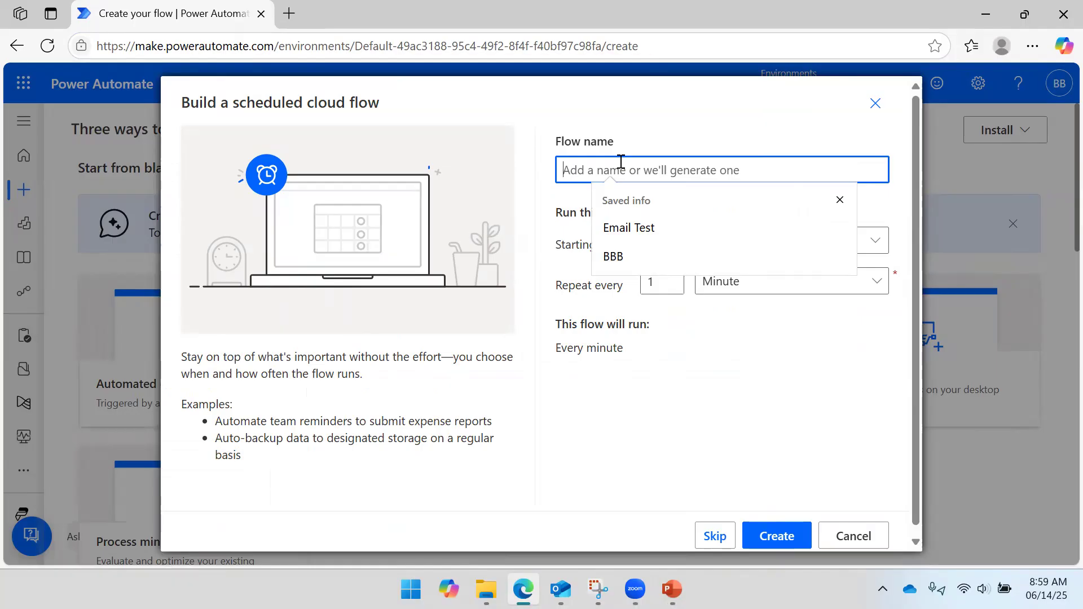
pyautogui.write('Remo')
pyautogui.press('BackSpace')
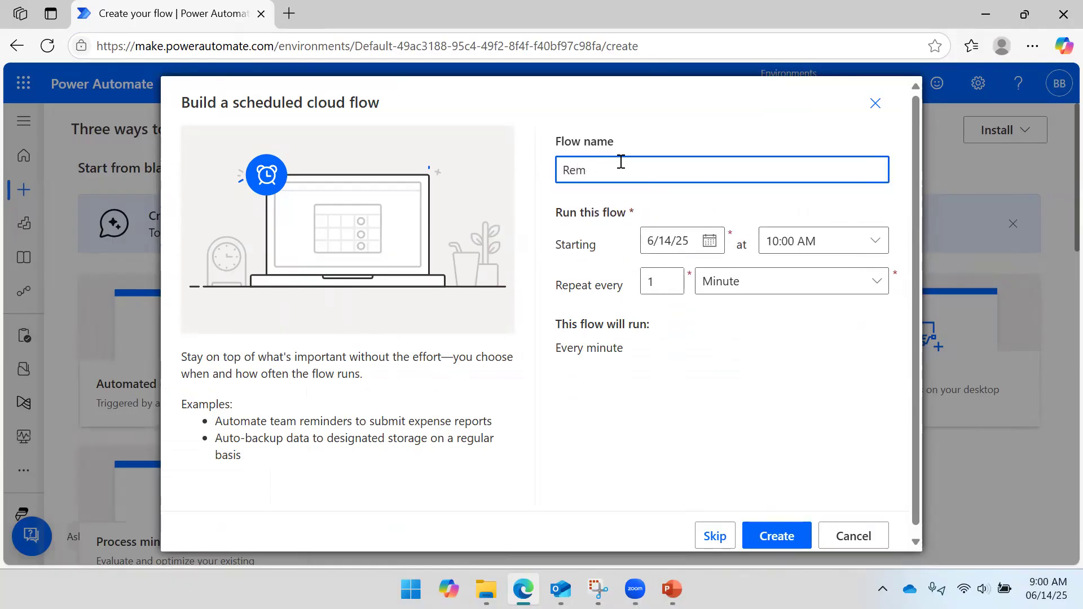
pyautogui.write('inder Email for PO Data')
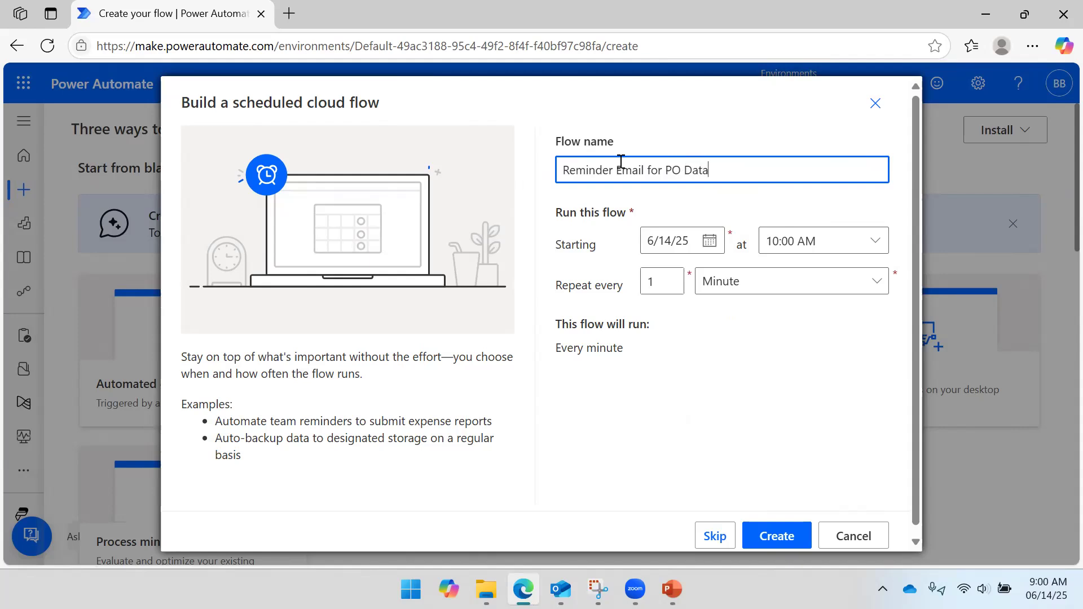
# Scroll the start-time dropdown down toward 09:15 AM
pyautogui.click(806, 241)
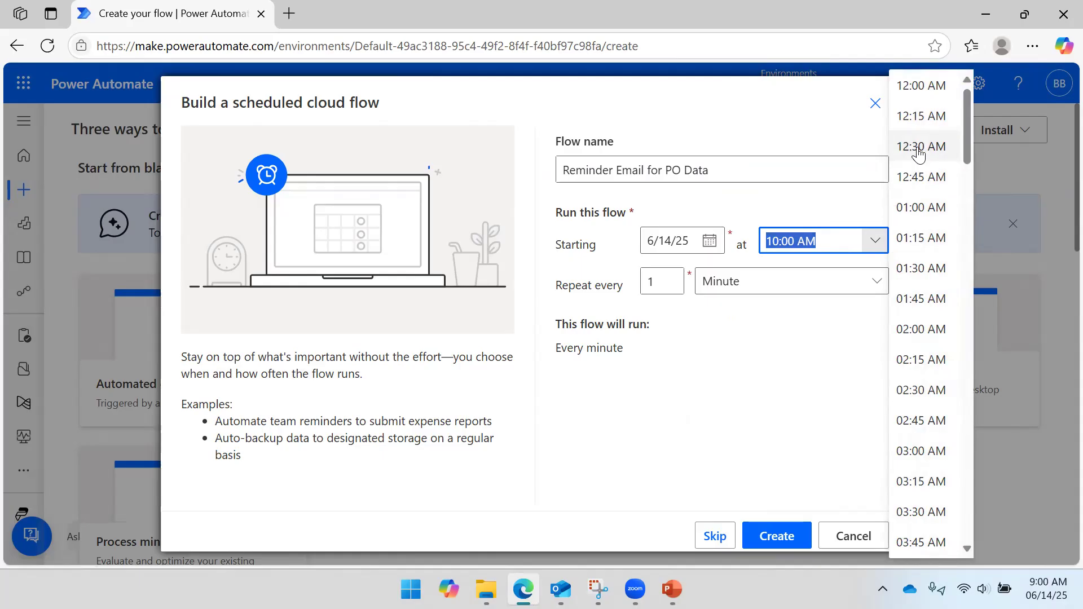
pyautogui.scroll(-3, 922, 148)
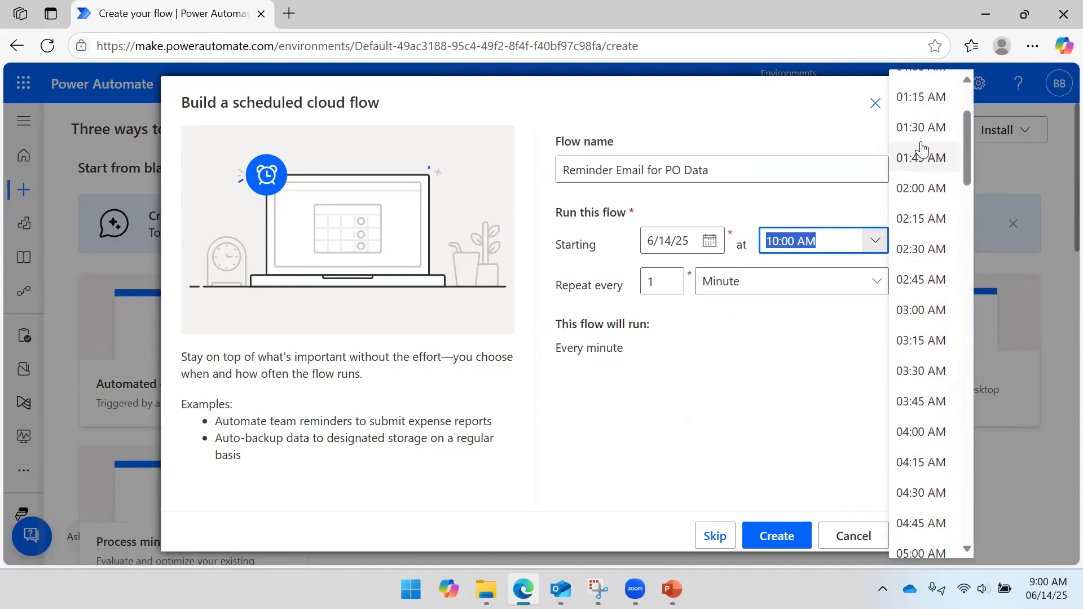
pyautogui.scroll(-15, 921, 148)
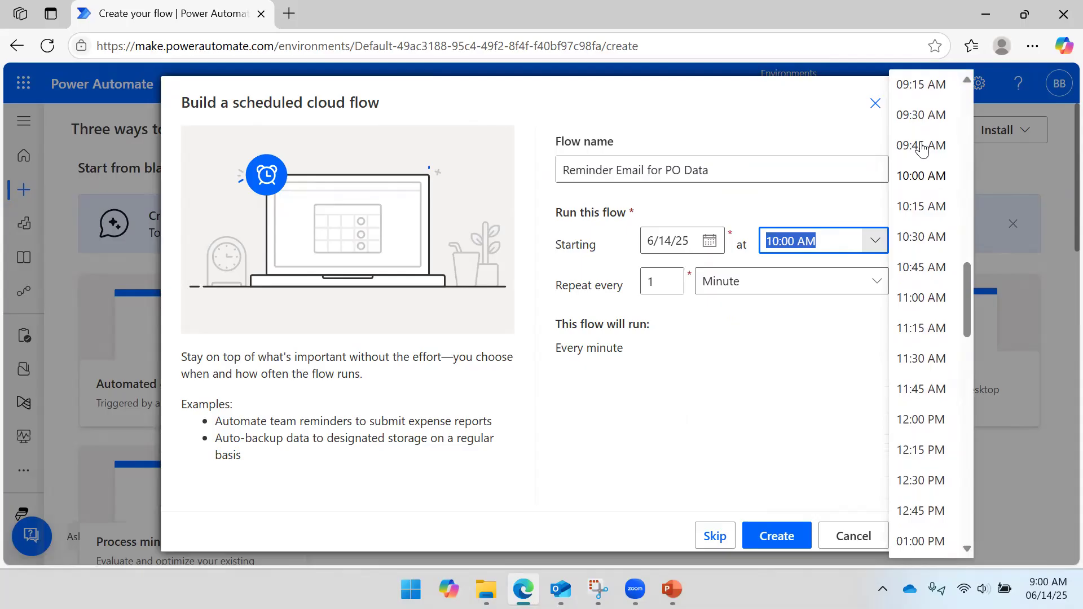
pyautogui.scroll(-3, 922, 147)
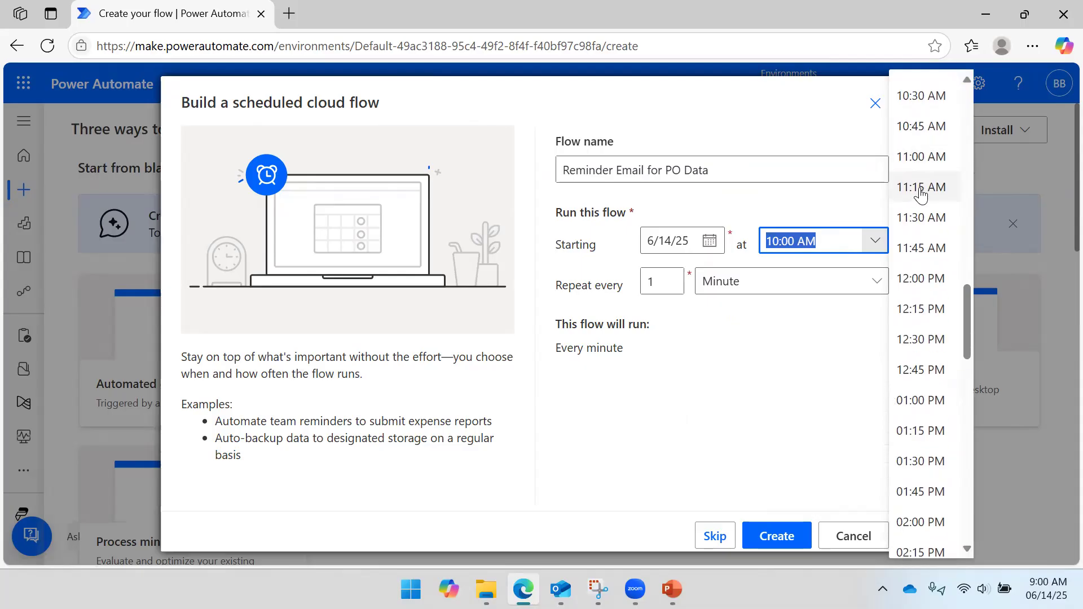
pyautogui.scroll(-10, 921, 157)
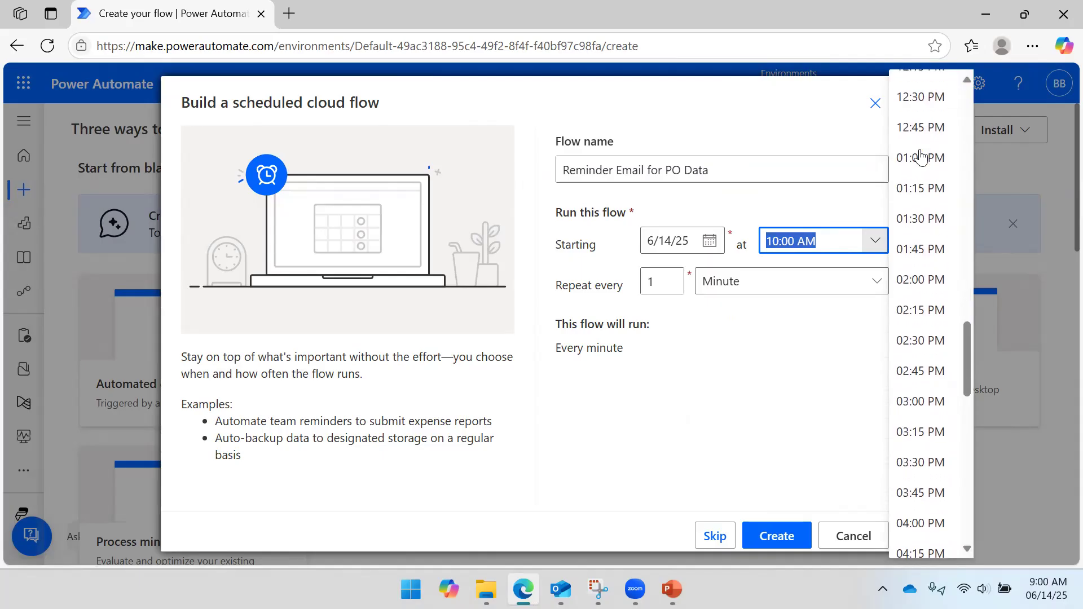
pyautogui.scroll(-3, 922, 157)
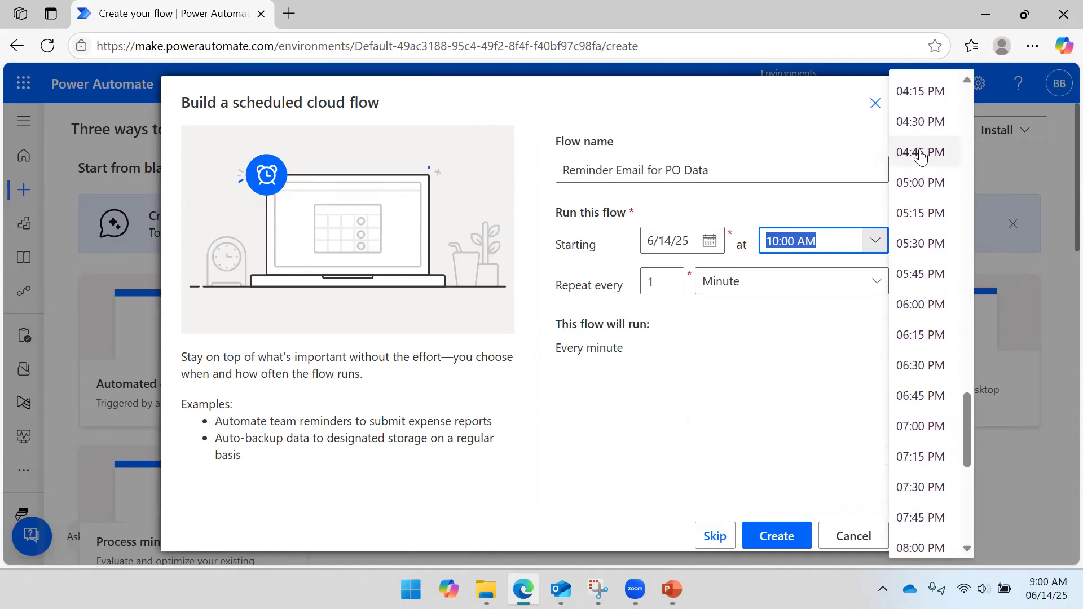
pyautogui.scroll(-20, 921, 157)
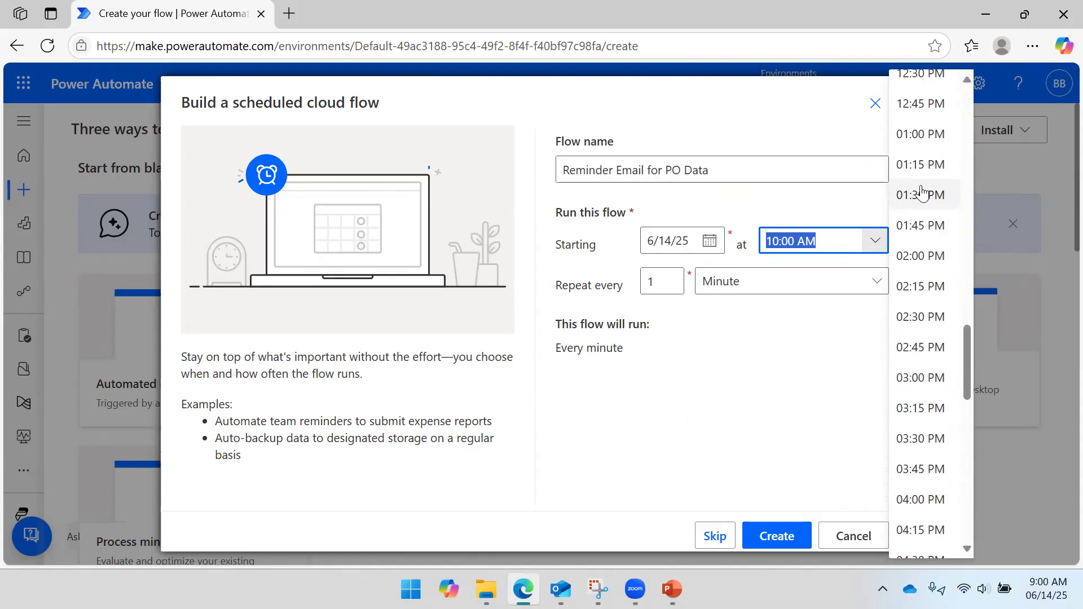
pyautogui.scroll(12, 923, 192)
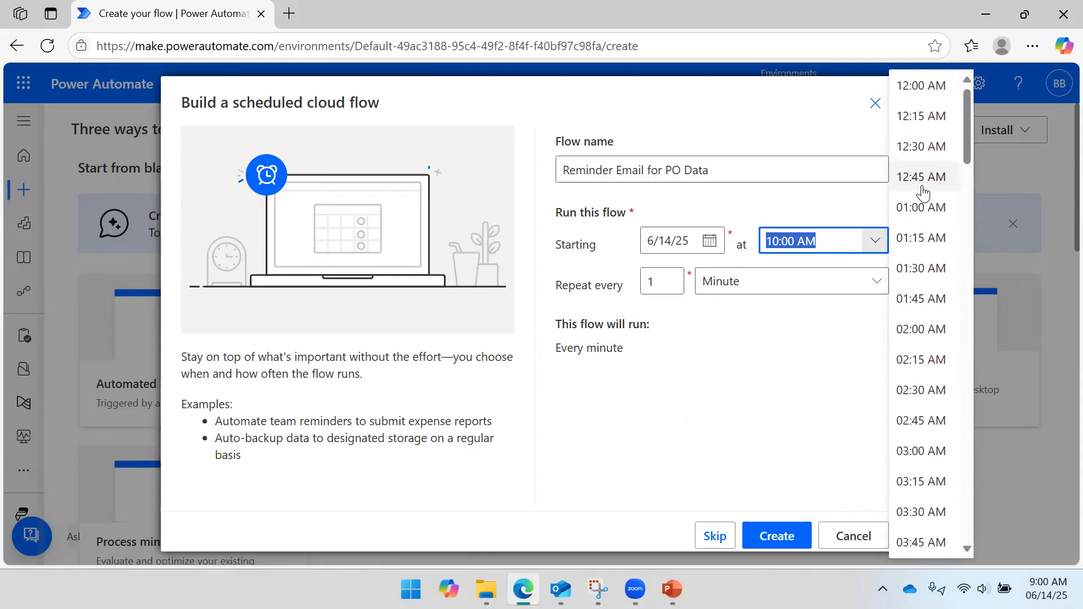
pyautogui.scroll(-10, 920, 203)
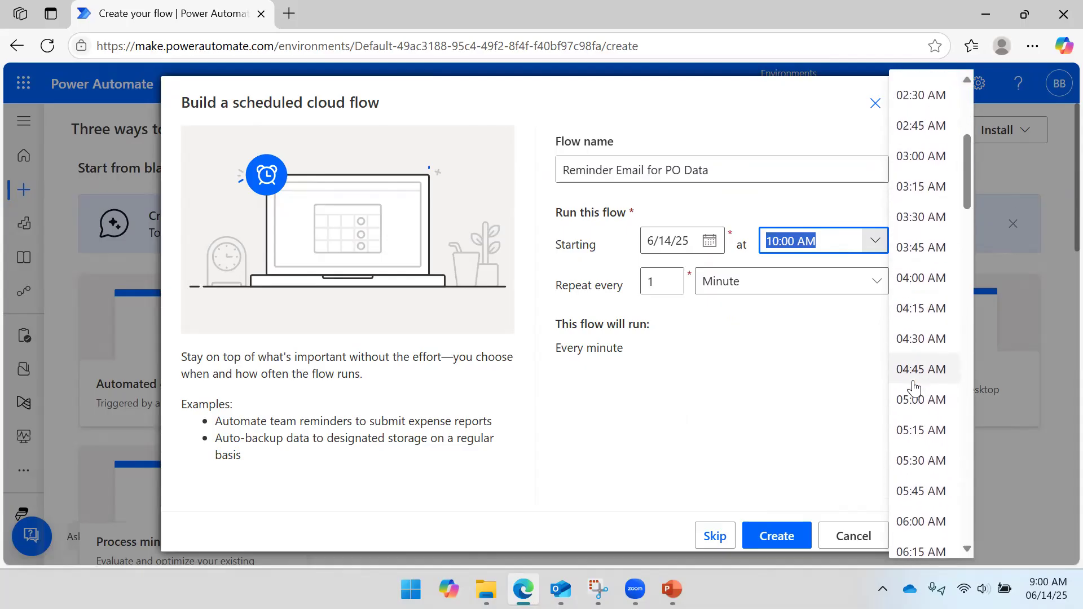
pyautogui.scroll(-6, 914, 398)
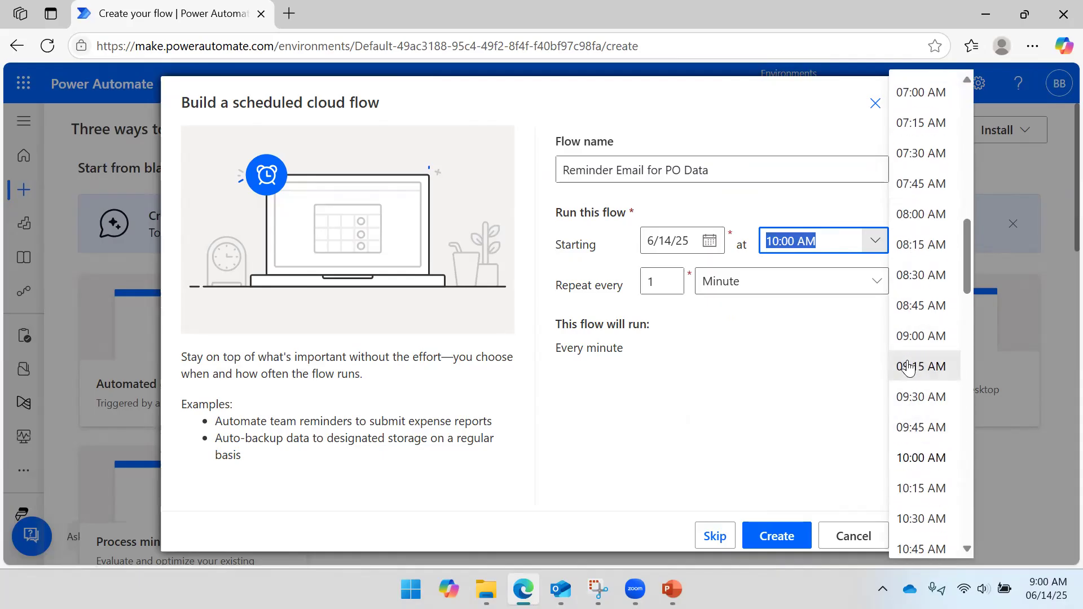
# Set the start time to 09:15 AM and the repeat unit to Week
pyautogui.click(922, 366)
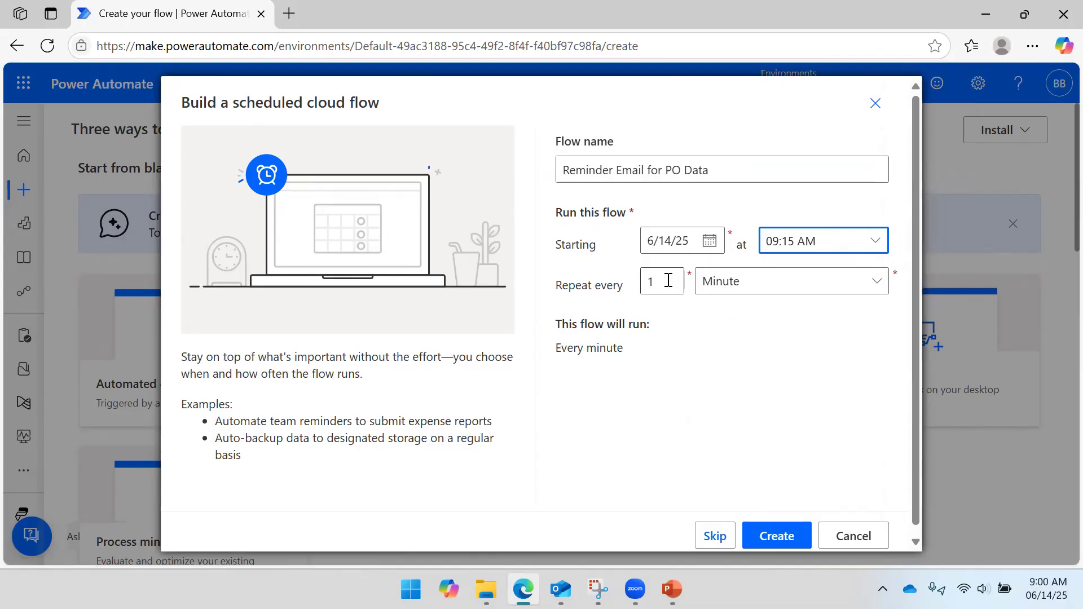
pyautogui.click(764, 291)
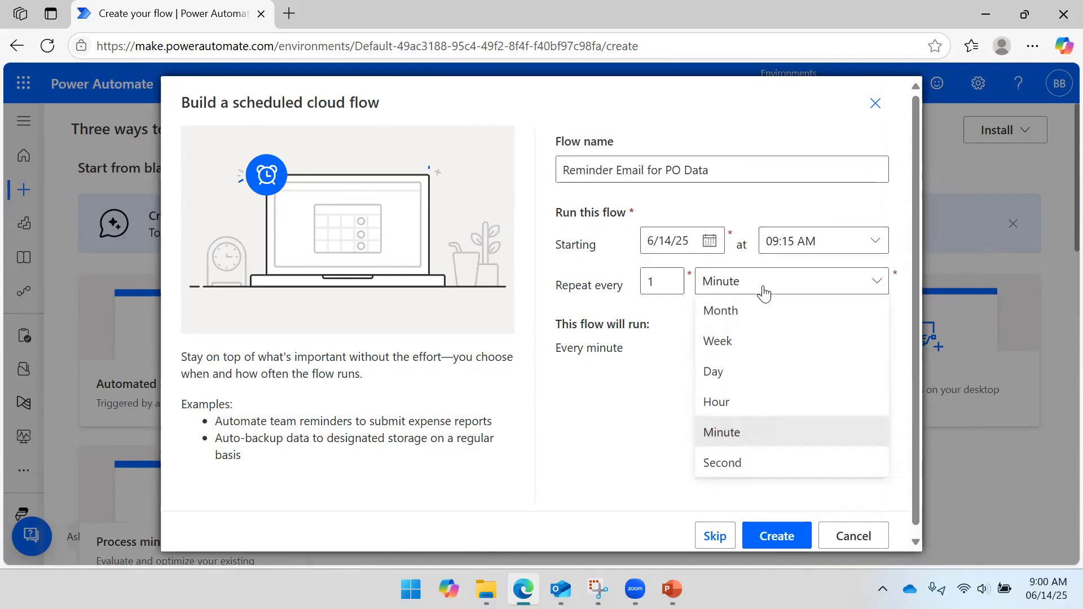
pyautogui.click(764, 340)
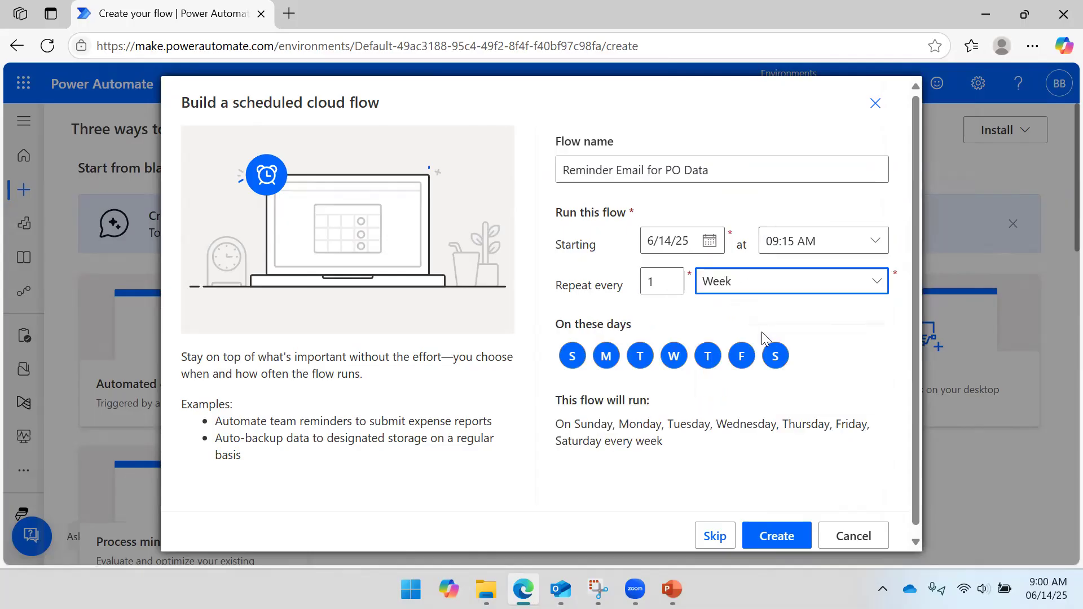
# Deselect Sunday through Friday so the flow runs only on Saturday, keeping Week
pyautogui.click(742, 355)
pyautogui.click(606, 357)
pyautogui.click(573, 357)
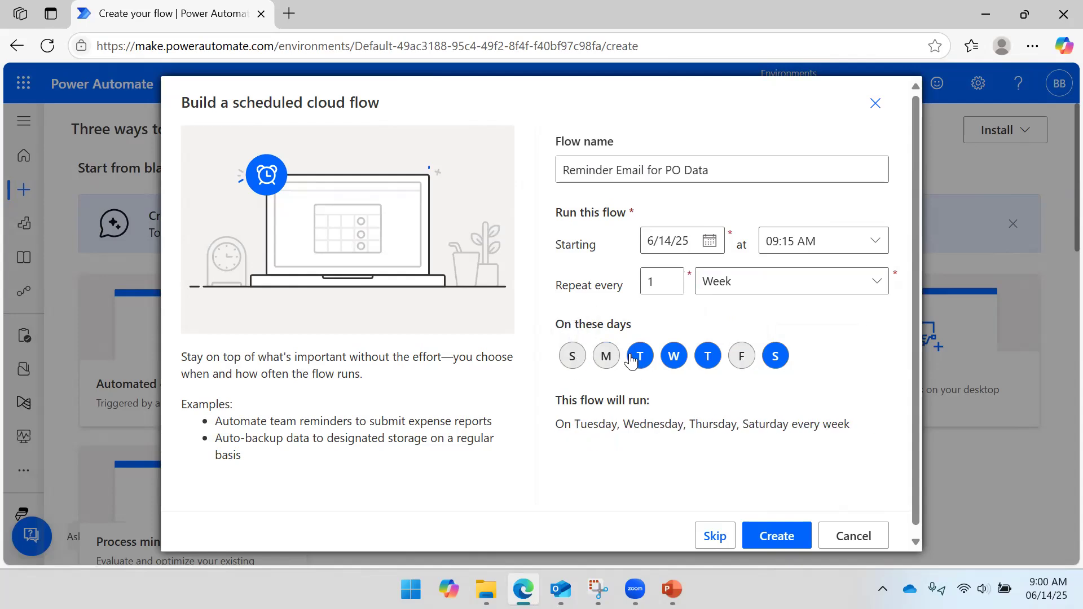
pyautogui.click(643, 361)
pyautogui.click(674, 356)
pyautogui.click(707, 356)
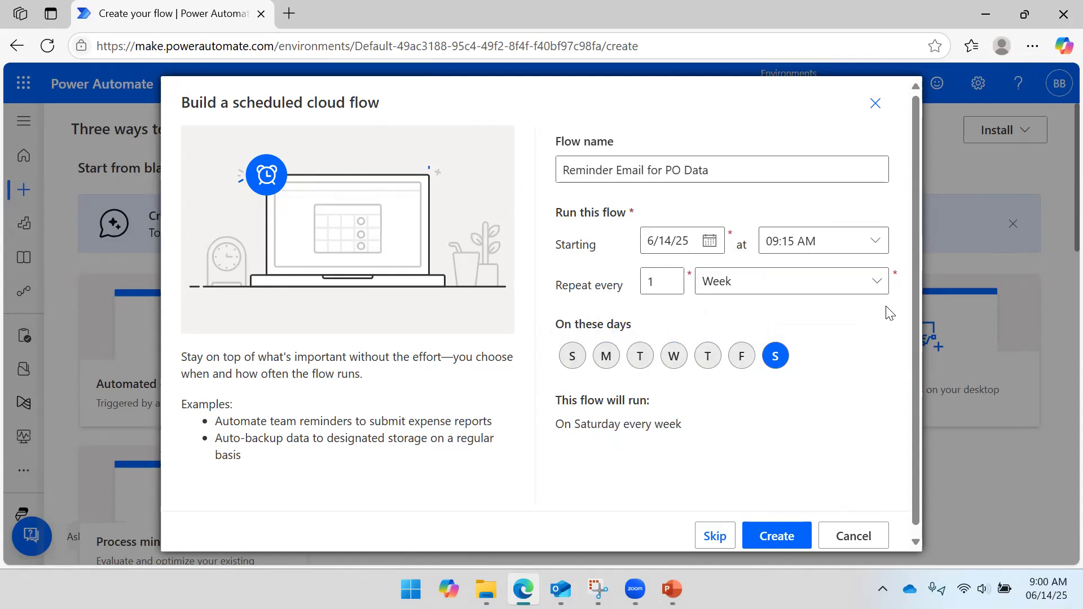
pyautogui.click(878, 283)
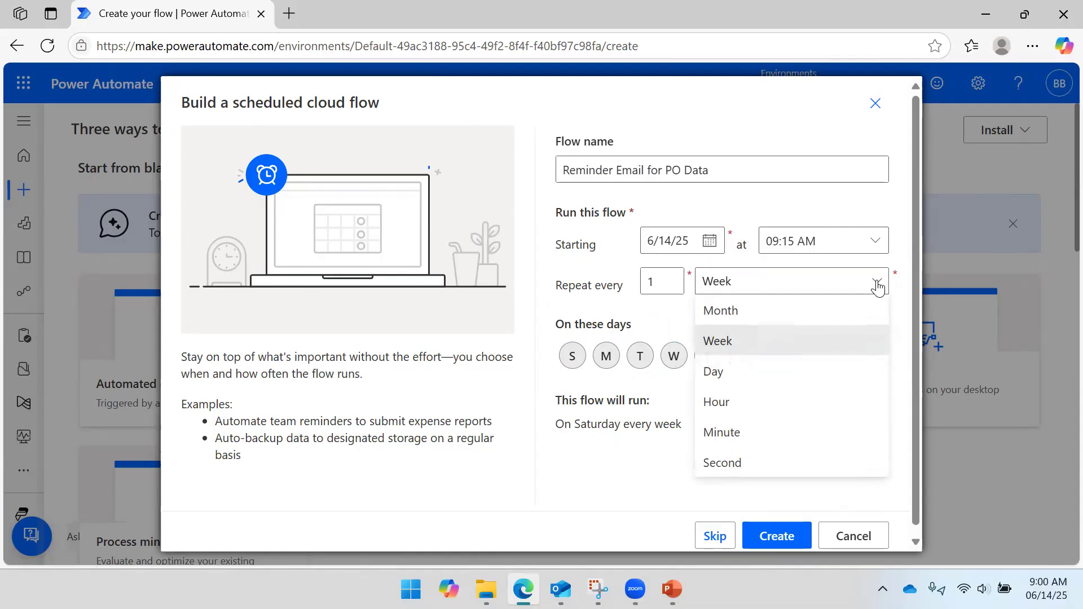
pyautogui.click(643, 319)
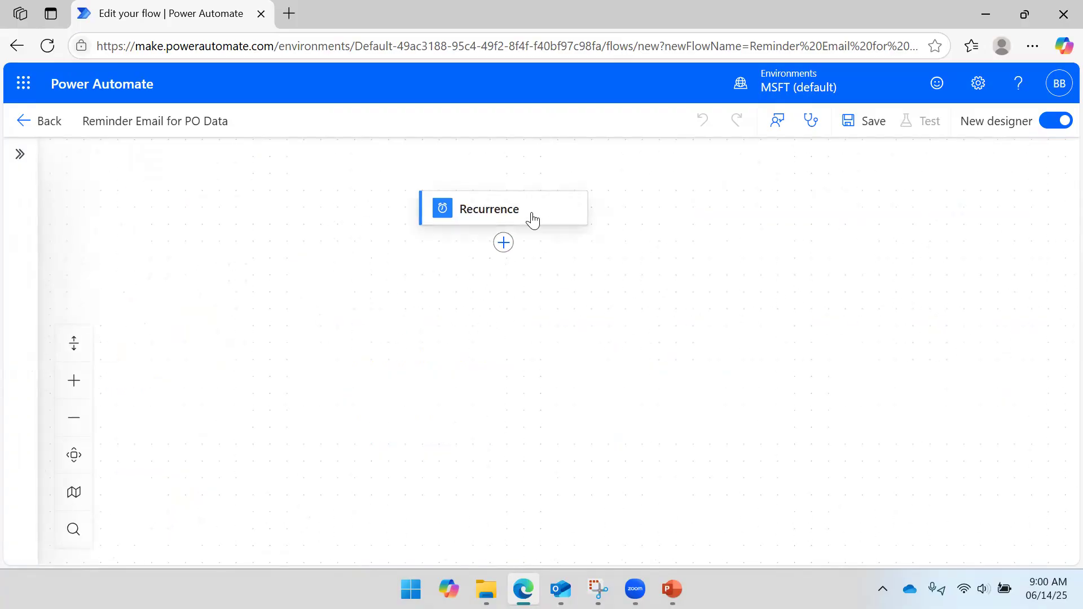
# Set the Recurrence time zone to (UTC+05:30) Chennai, Kolkata, Mumbai, New Delhi and collapse the trigger
pyautogui.click(532, 220)
pyautogui.click(161, 377)
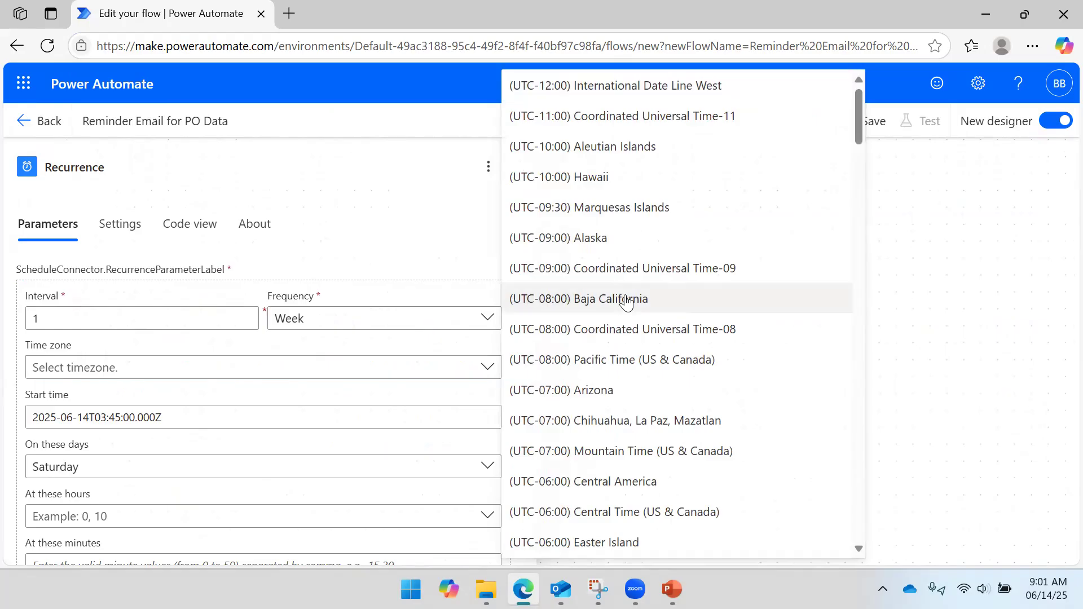
pyautogui.scroll(-7, 647, 125)
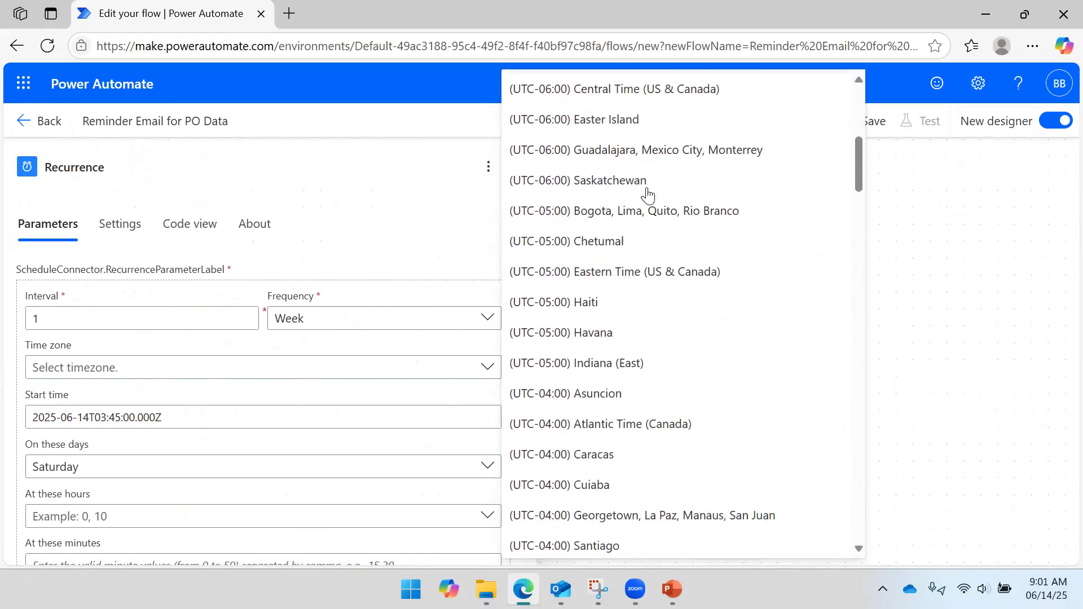
pyautogui.scroll(-7, 647, 195)
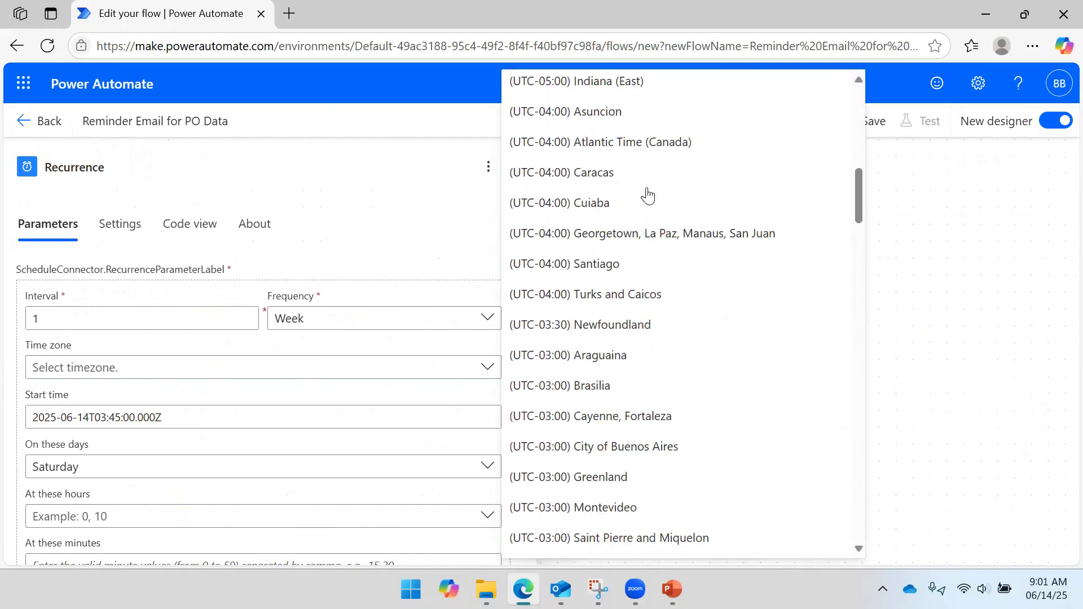
pyautogui.scroll(-5, 647, 194)
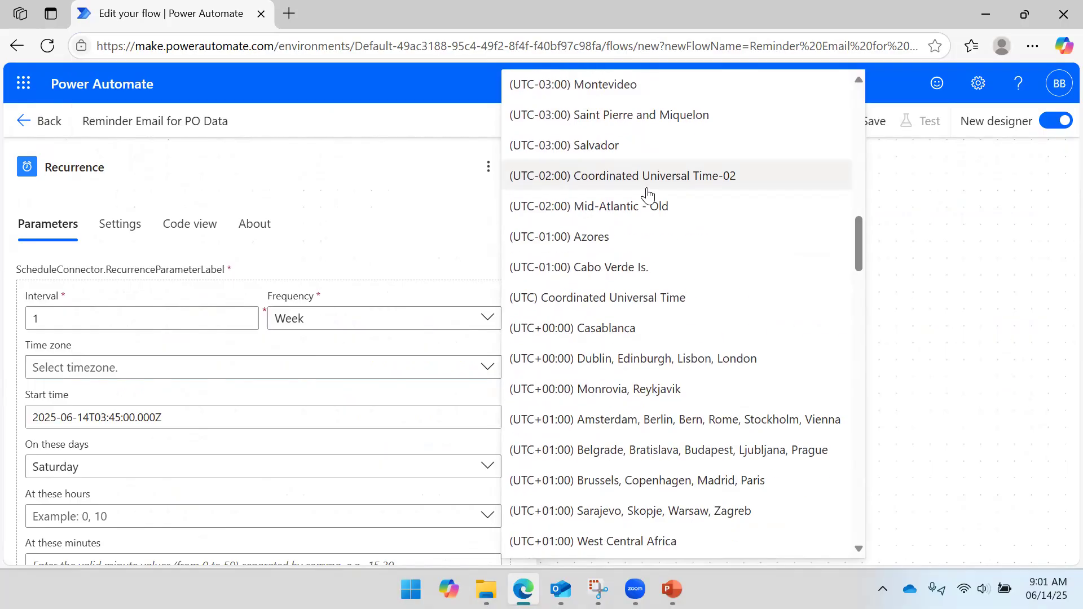
pyautogui.scroll(-7, 647, 194)
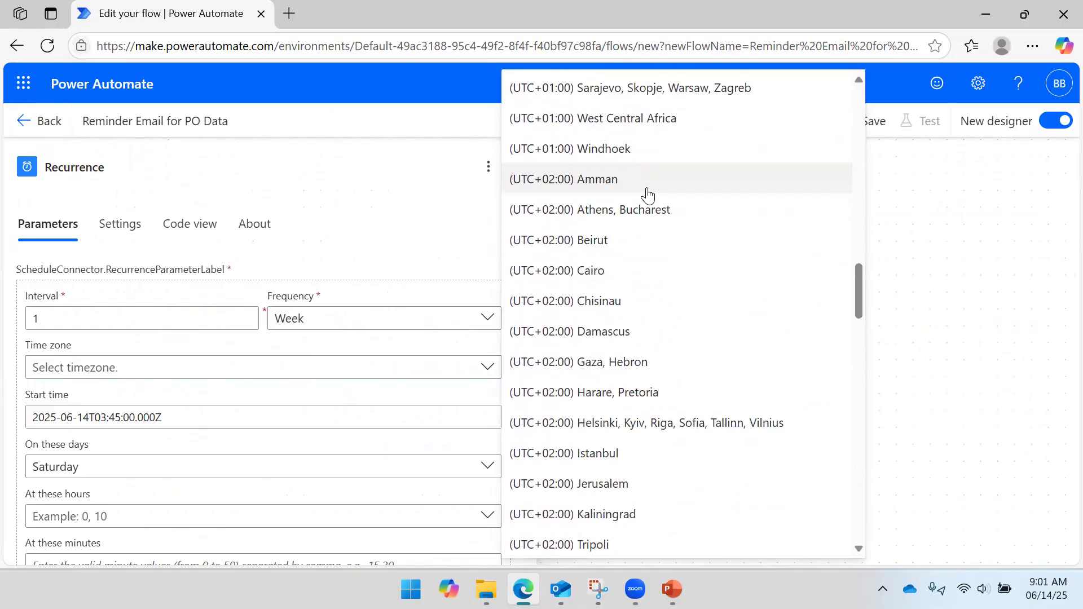
pyautogui.scroll(-12, 647, 194)
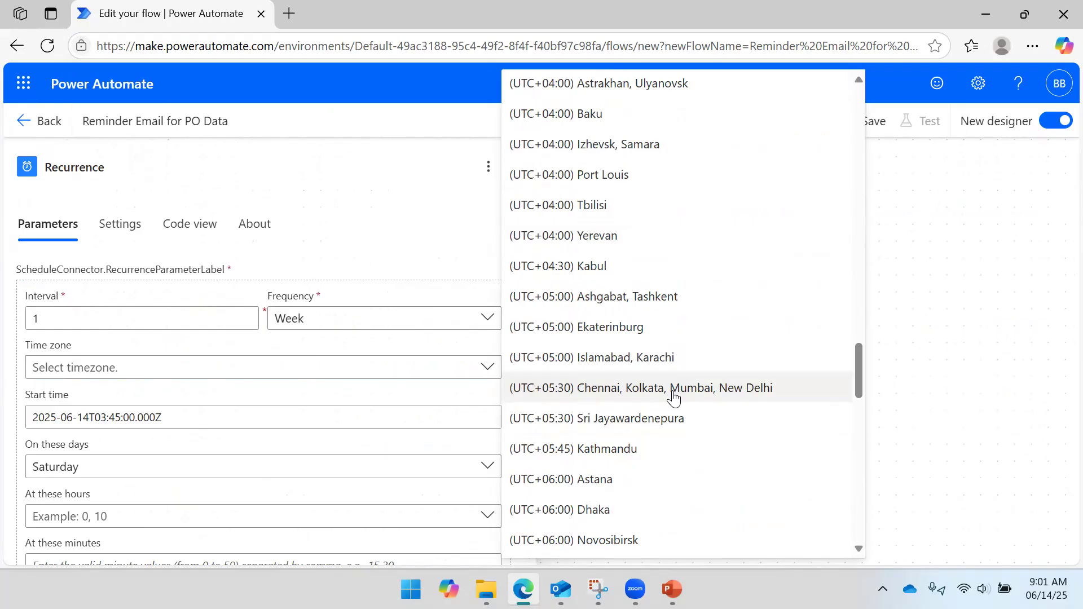
pyautogui.click(674, 389)
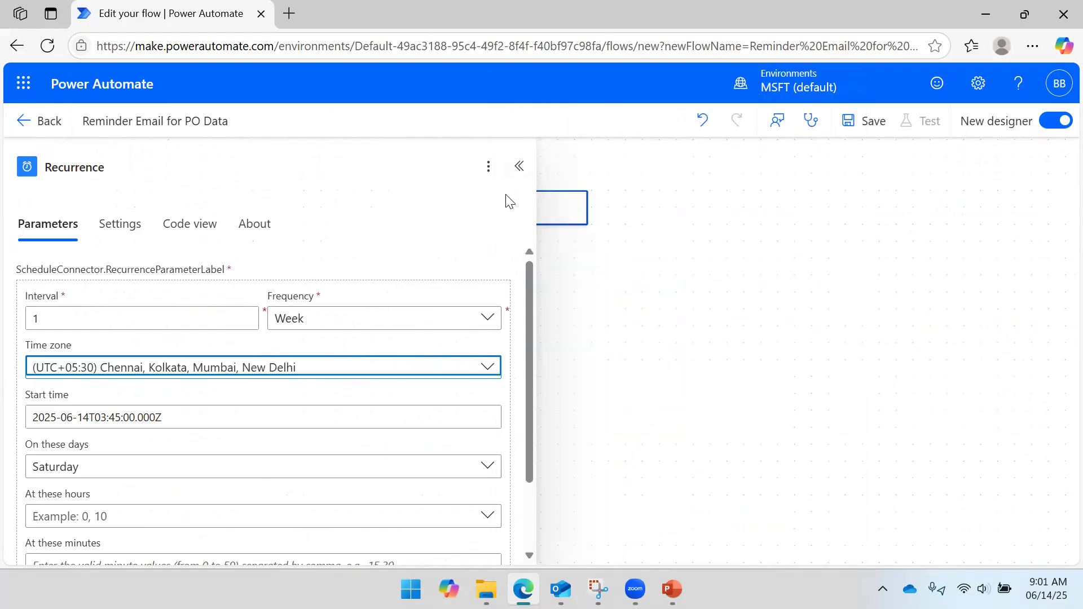
pyautogui.click(519, 166)
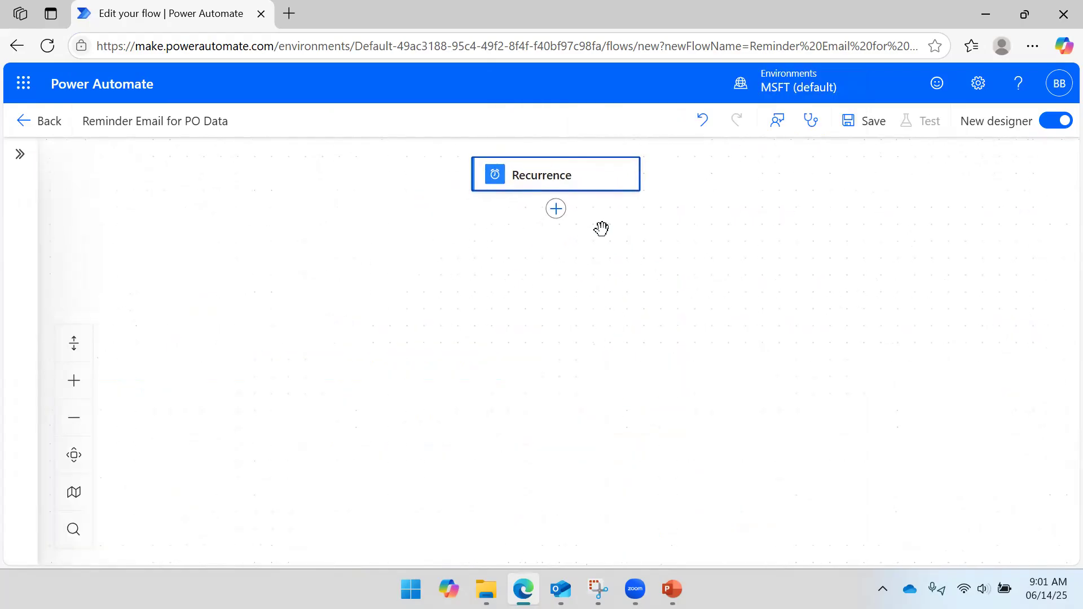
# Add a Send an email (V2) step to the colleague with subject 'Reminder ...!!!!'
pyautogui.click(557, 211)
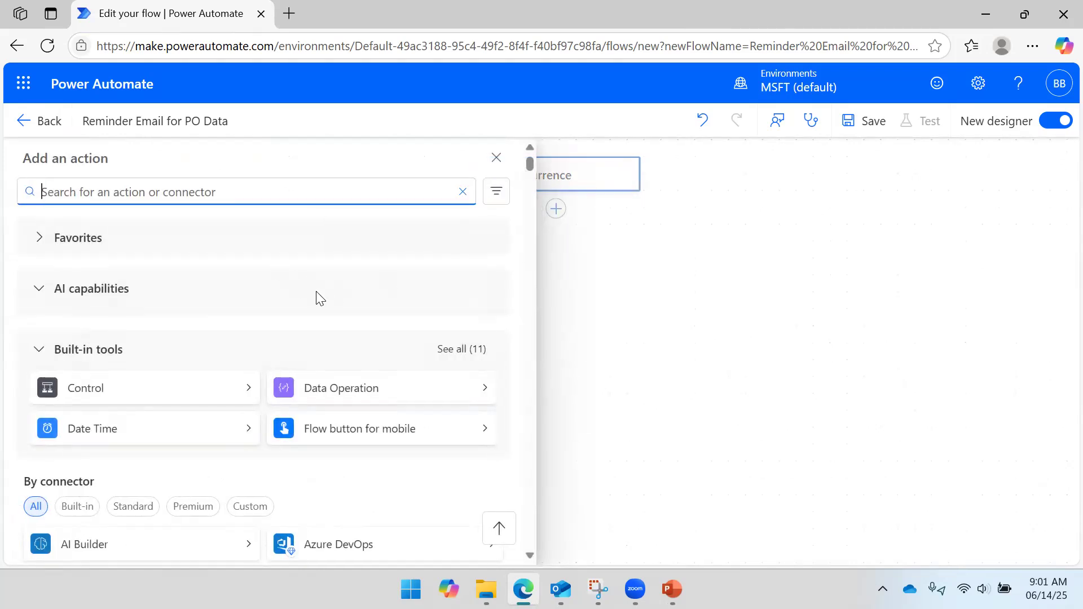
pyautogui.write('send')
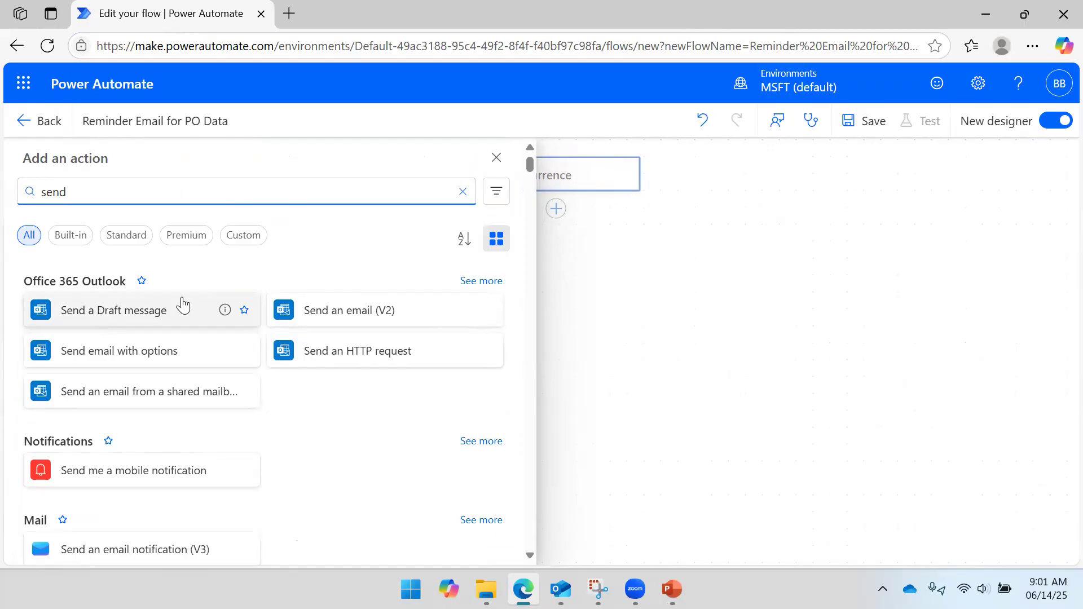
pyautogui.write(' an')
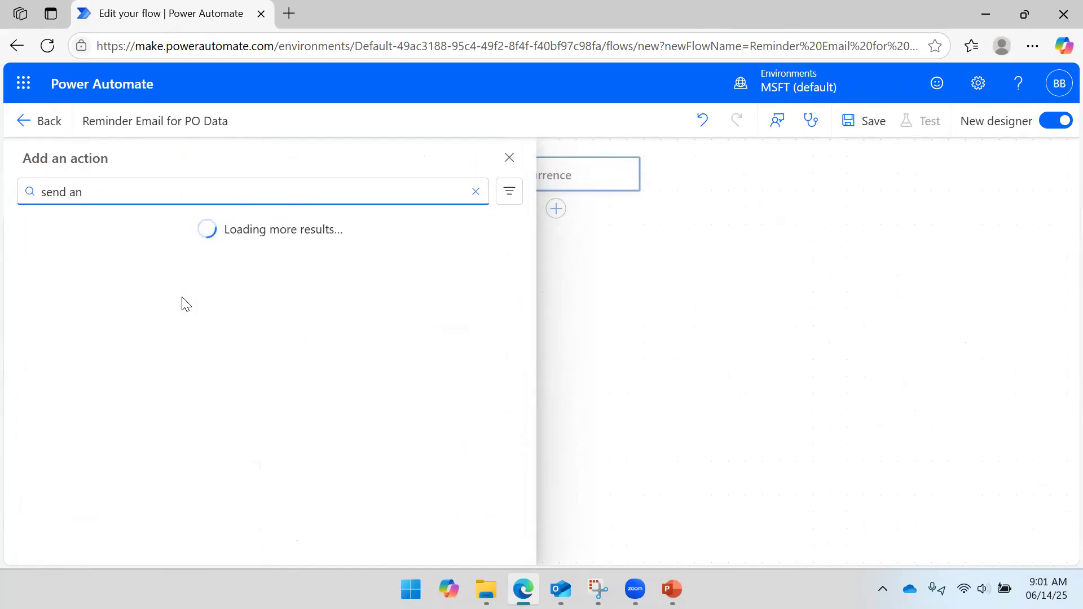
pyautogui.write(' email')
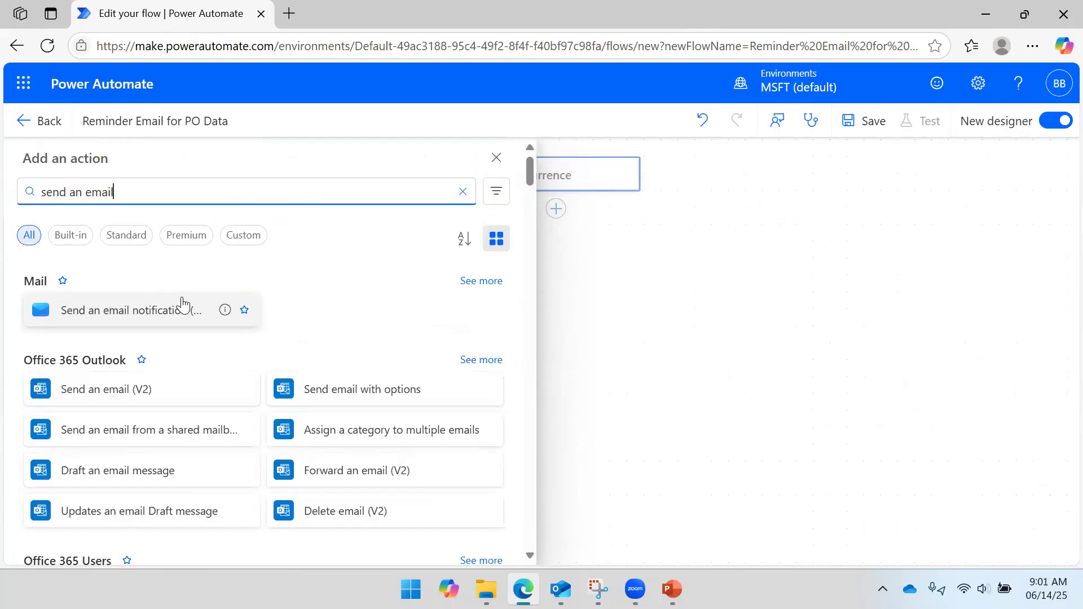
pyautogui.click(141, 381)
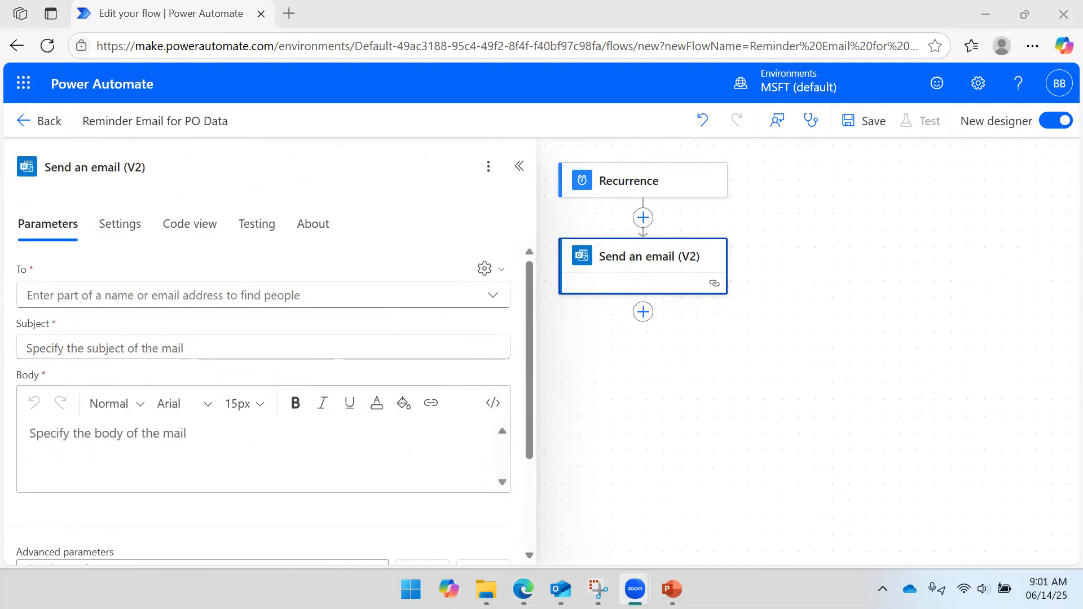
pyautogui.click(189, 299)
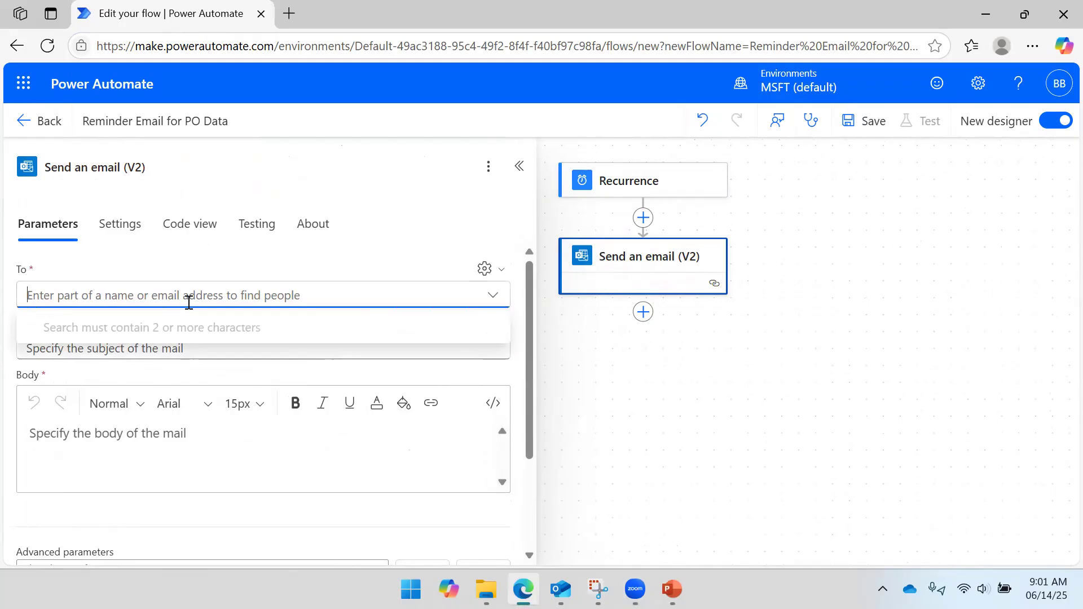
pyautogui.write('Deva')
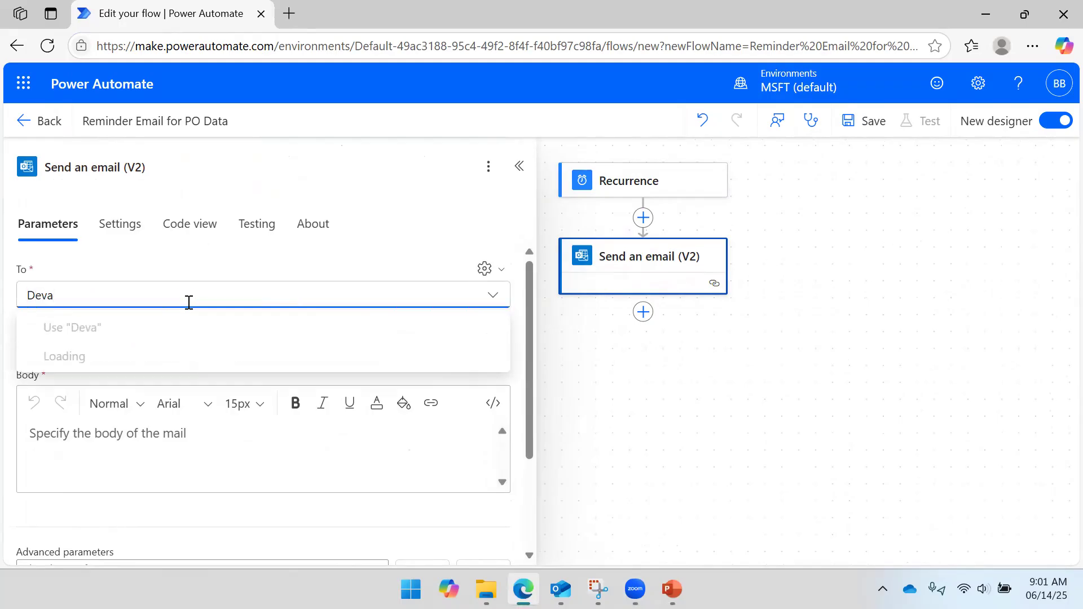
pyautogui.click(127, 352)
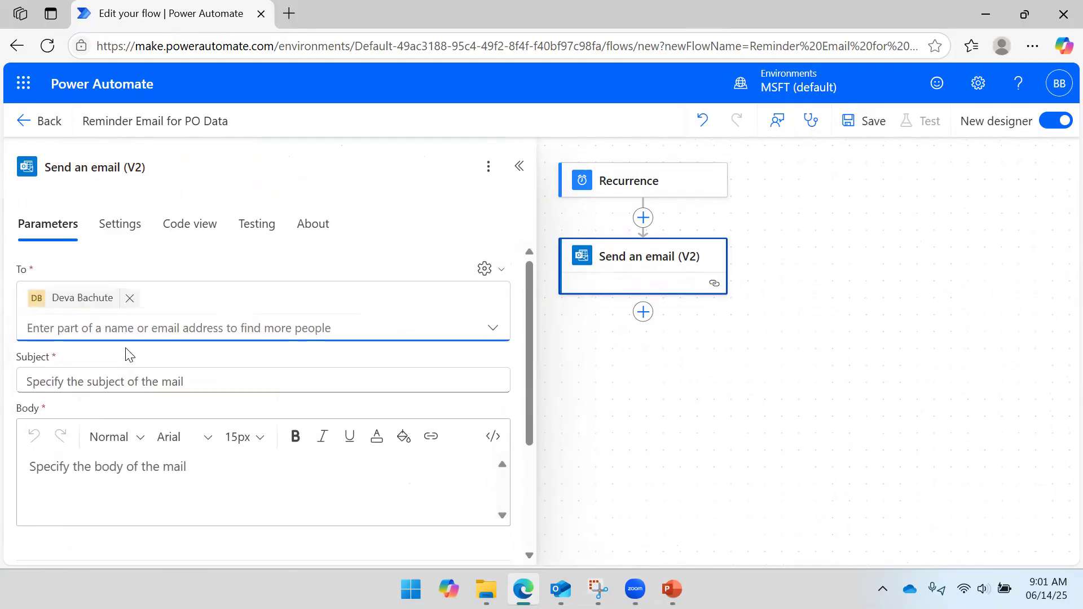
pyautogui.moveTo(74, 314)
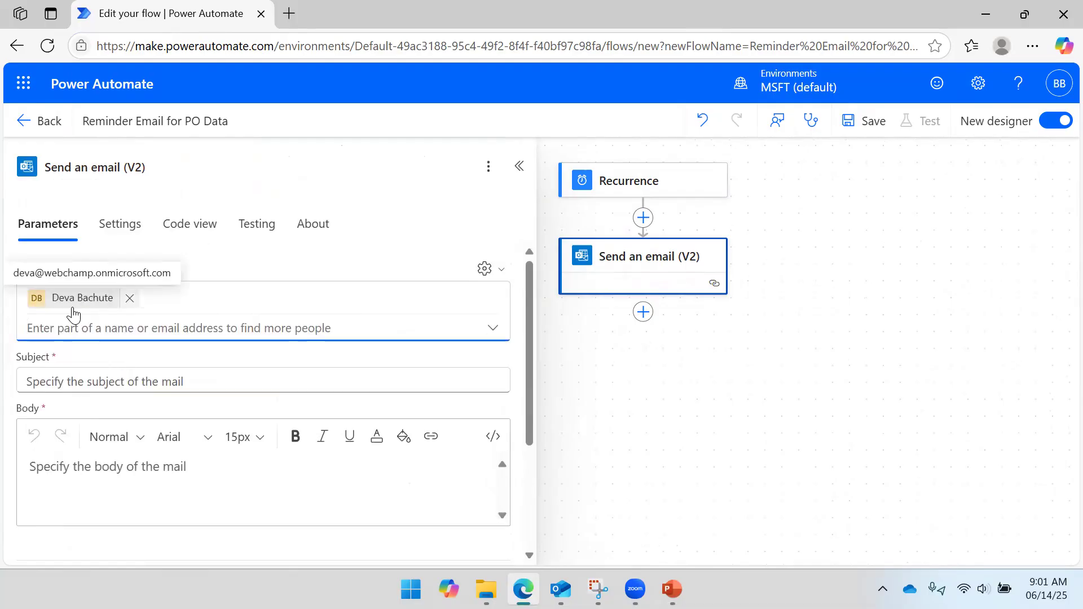
pyautogui.click(68, 376)
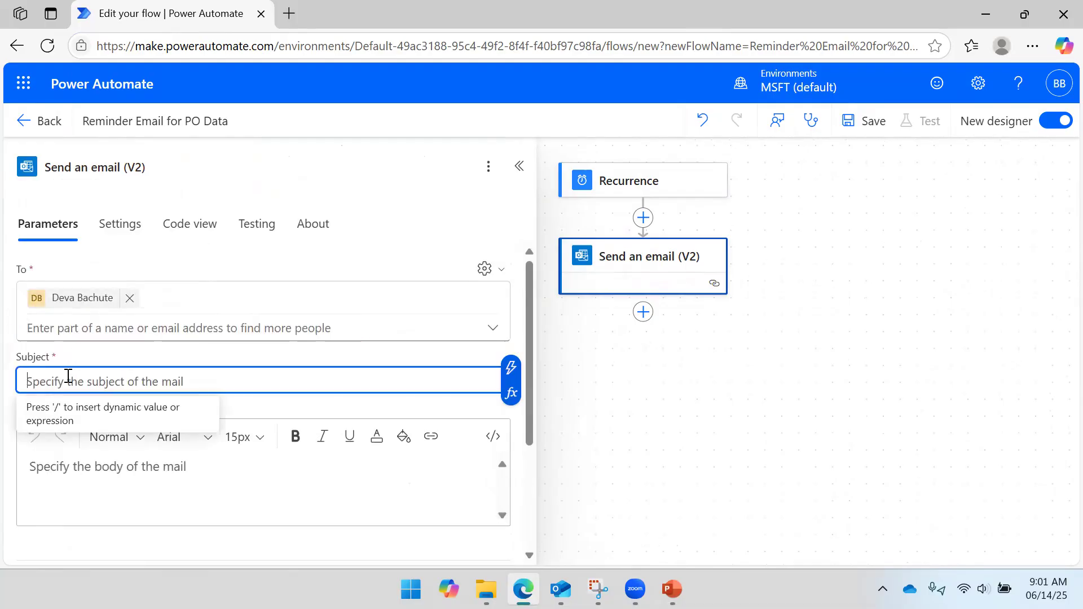
pyautogui.write('Reminder')
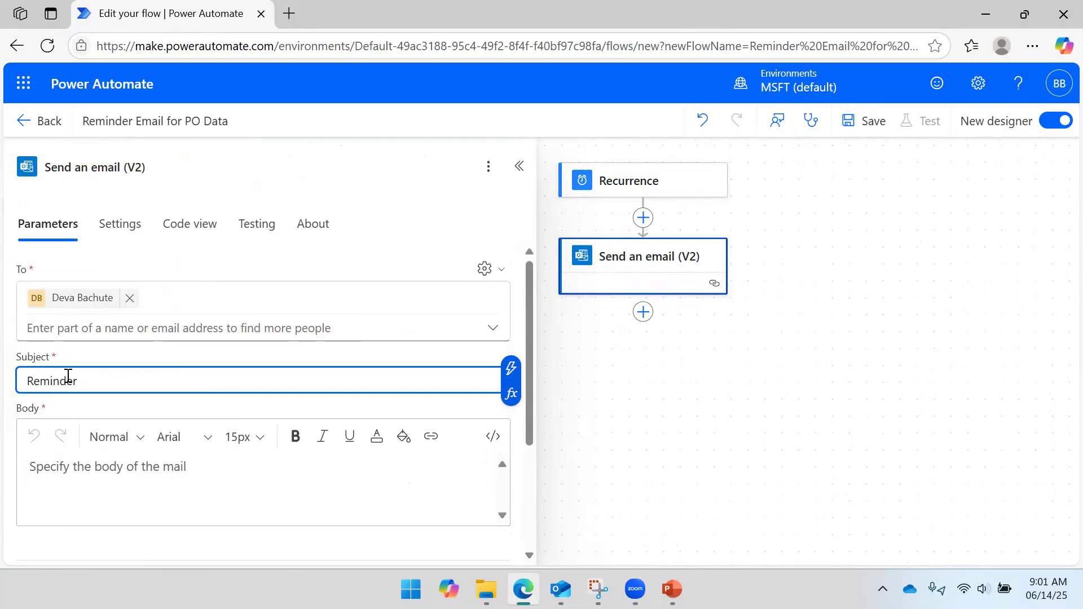
pyautogui.write(' ...!!!!')
# Write the body greeting the recipient, requesting updated PO Data files before COB, signed 'Thanks,'
pyautogui.click(85, 465)
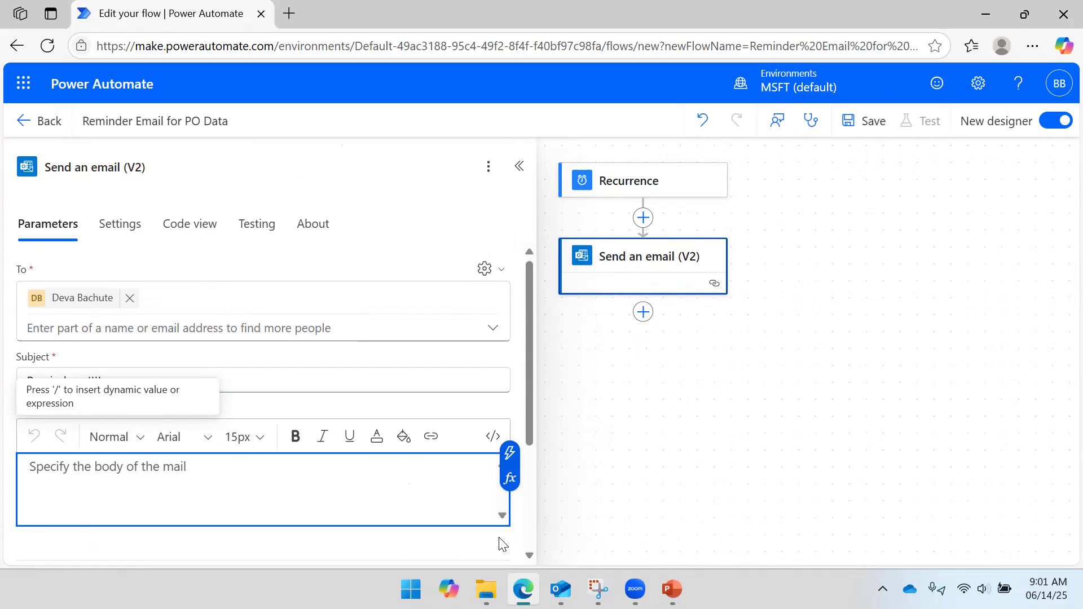
pyautogui.write('hi')
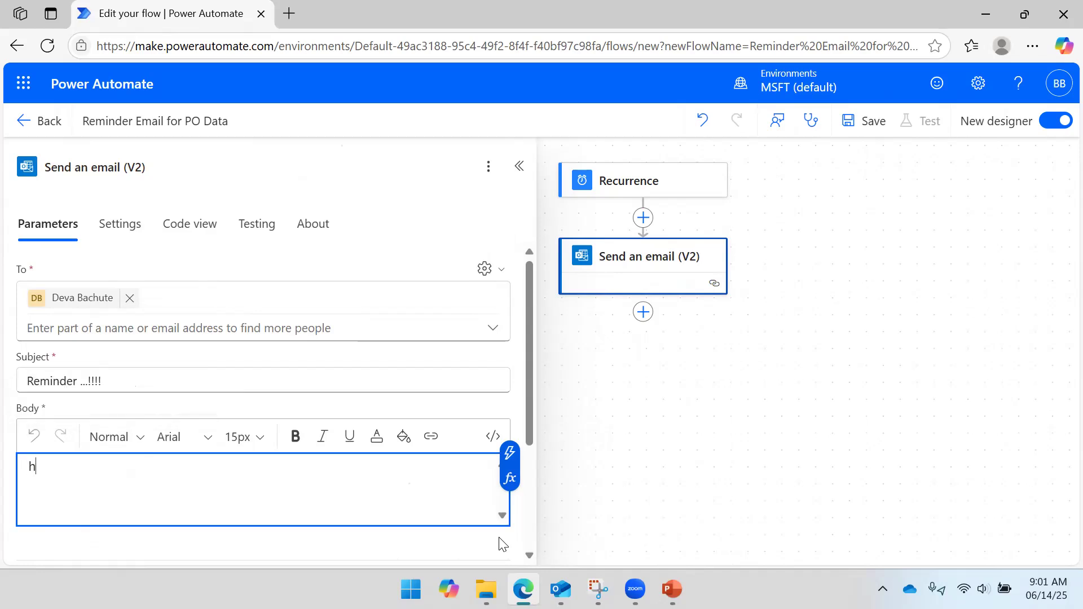
pyautogui.press('BackSpace')
pyautogui.write('Hi a')
pyautogui.press('BackSpace')
pyautogui.write('Deva,')
pyautogui.press('Return')
pyautogui.press('Return')
pyautogui.write('Please ')
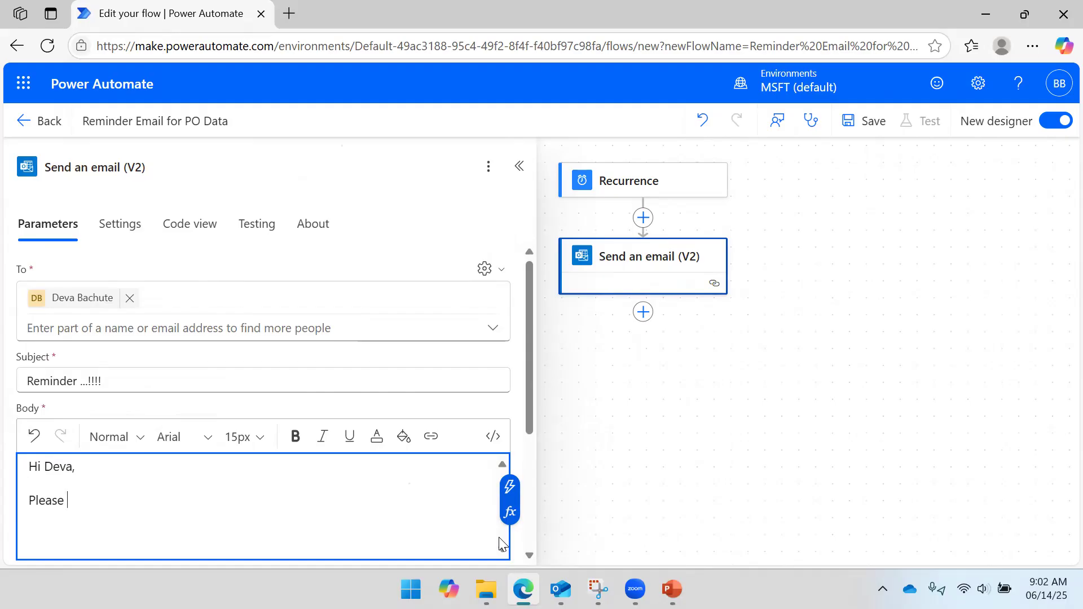
pyautogui.write('share updated PO Data')
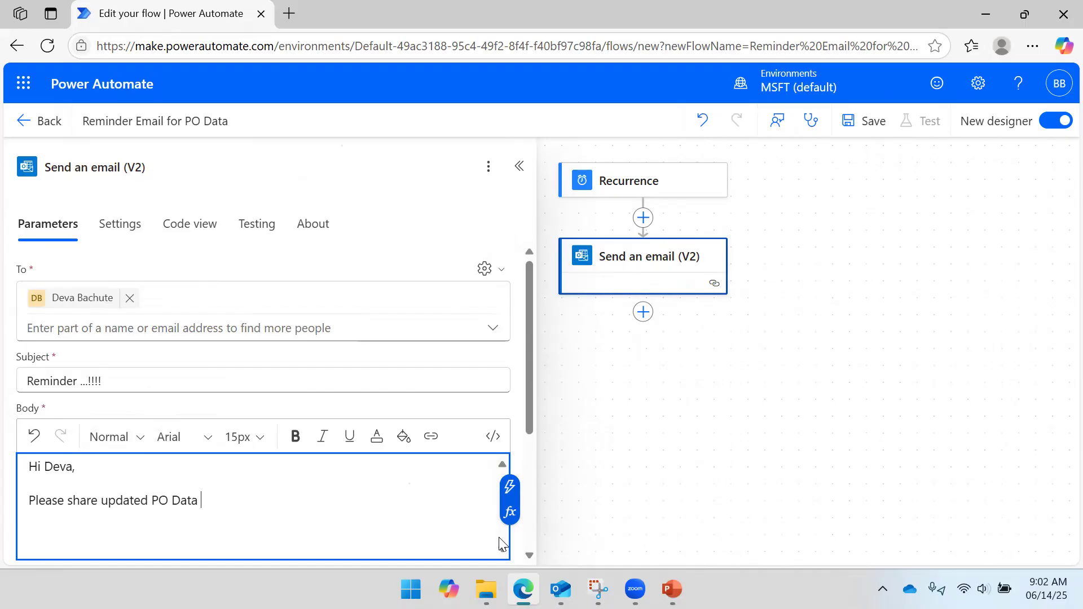
pyautogui.write(' files before')
pyautogui.write(' O')
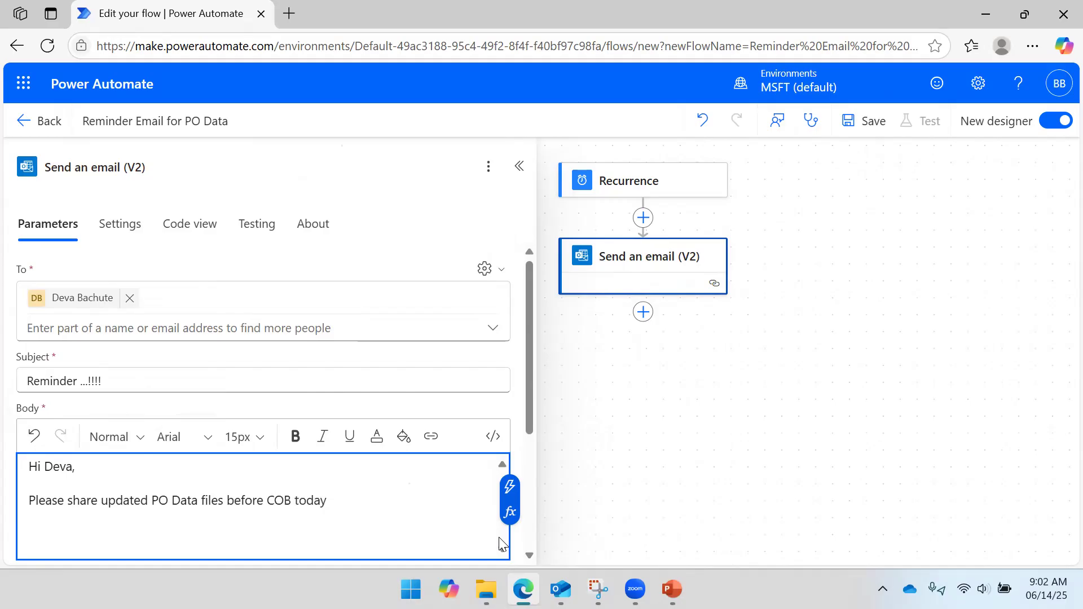
pyautogui.press('Return')
pyautogui.press('Return')
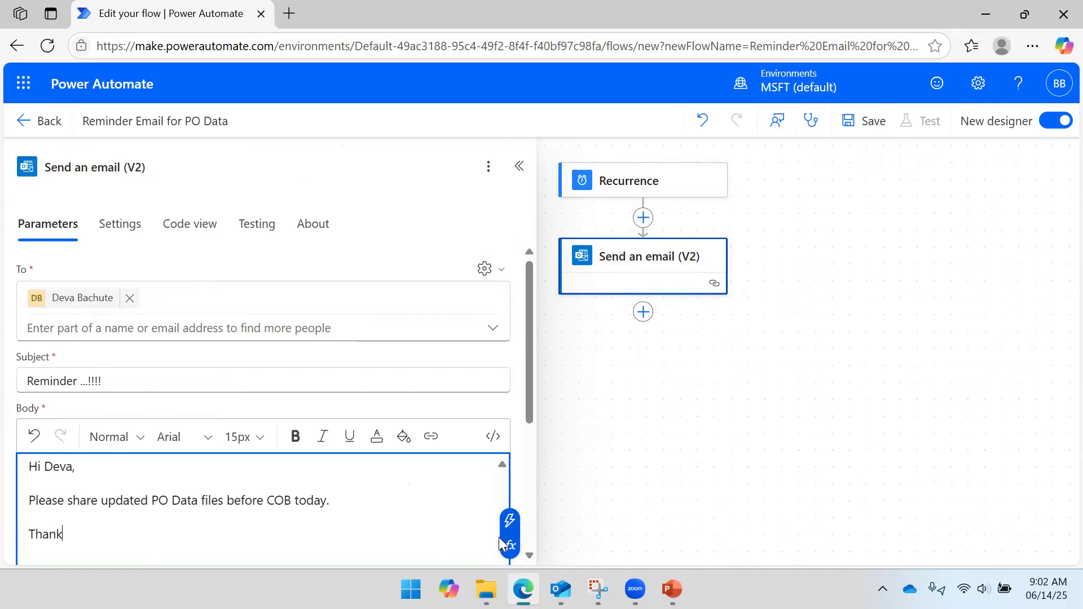
pyautogui.write('Thanks,')
pyautogui.press('Return')
pyautogui.write('Webchamp')
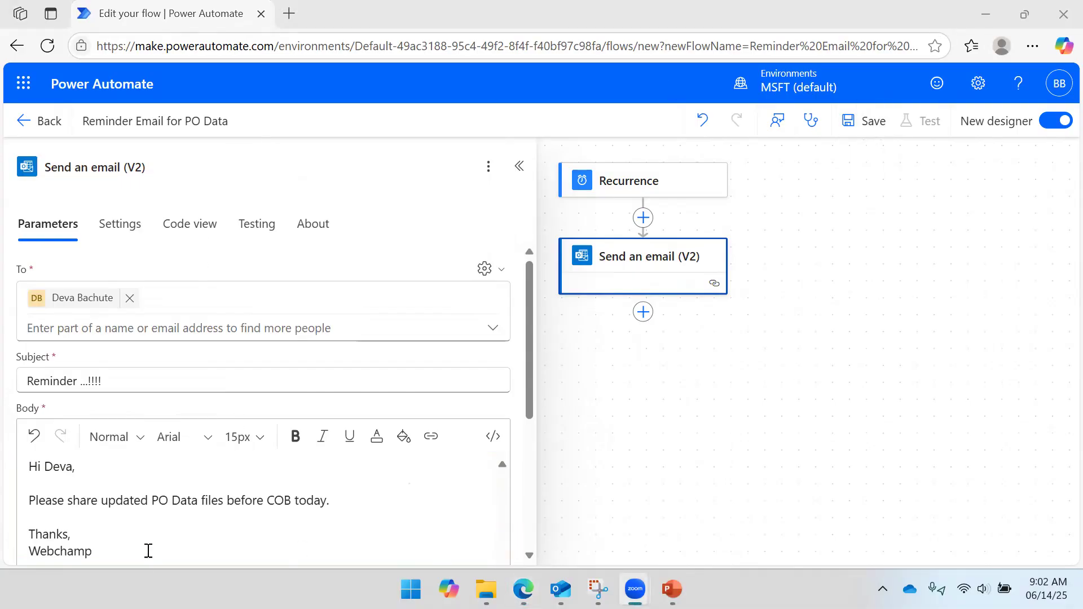
# Save the flow, run a manual test of it, then bring Outlook forward
pyautogui.click(872, 139)
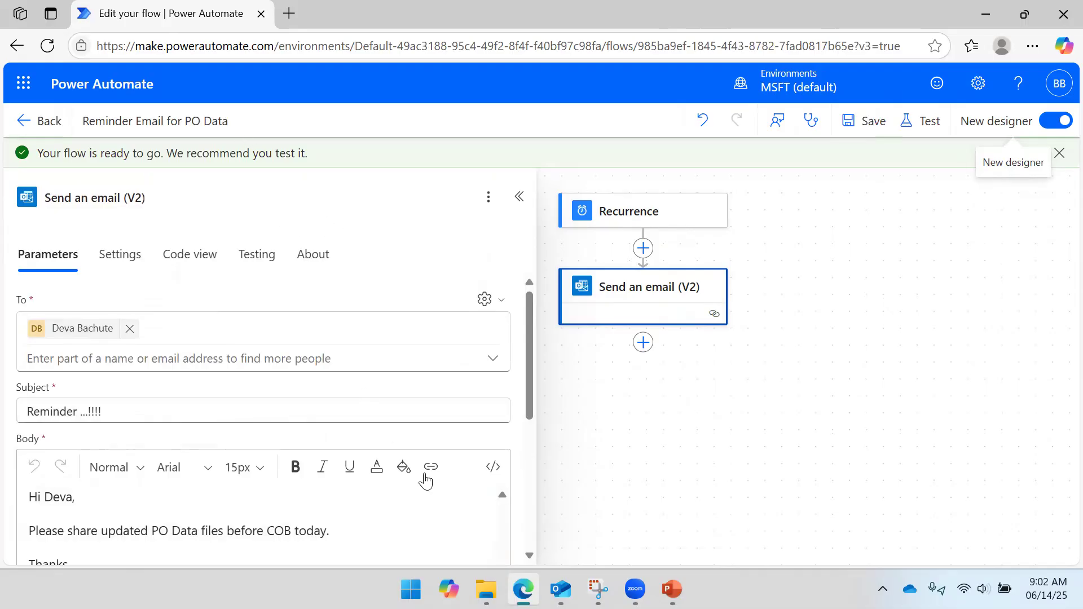
pyautogui.click(931, 122)
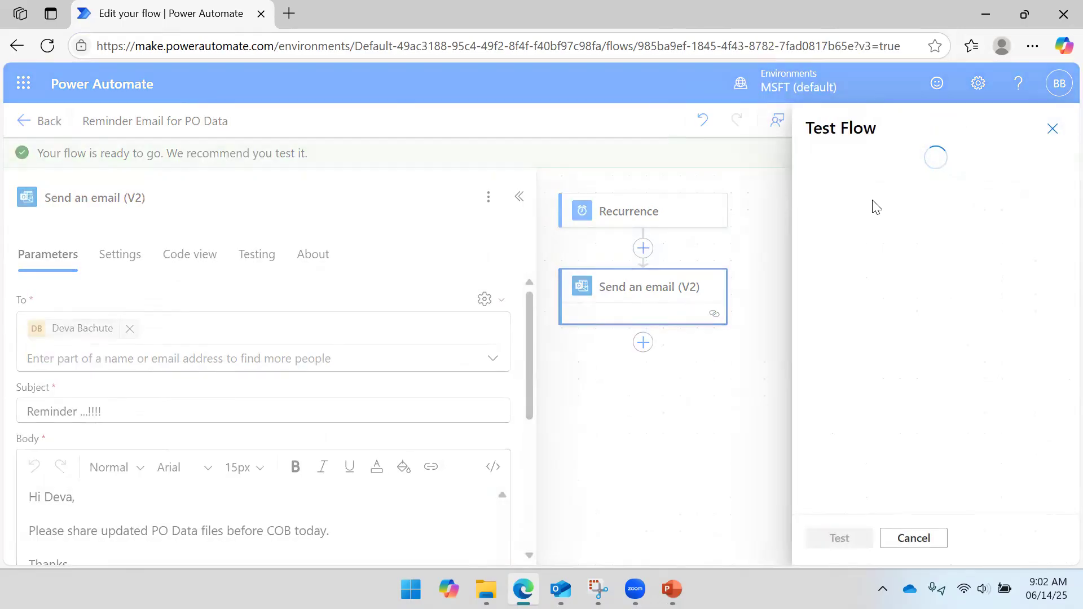
pyautogui.click(844, 190)
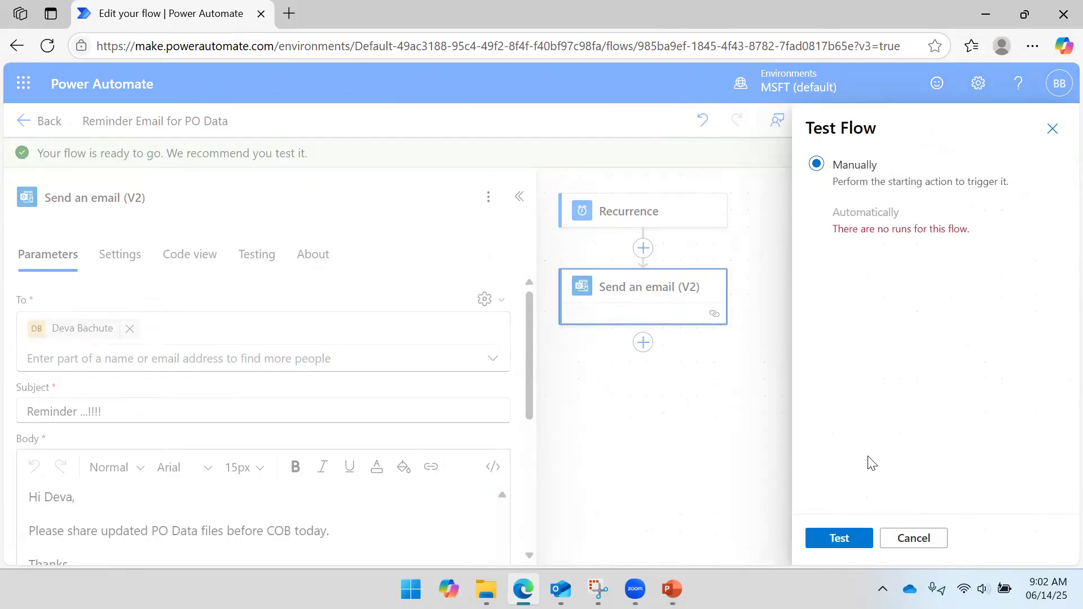
pyautogui.click(863, 539)
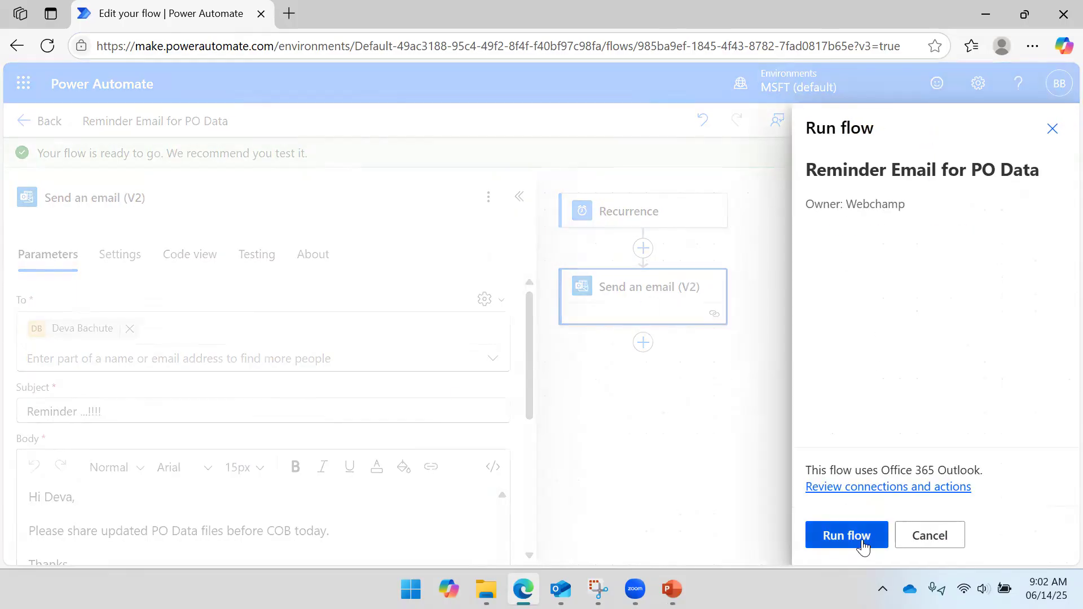
pyautogui.click(856, 539)
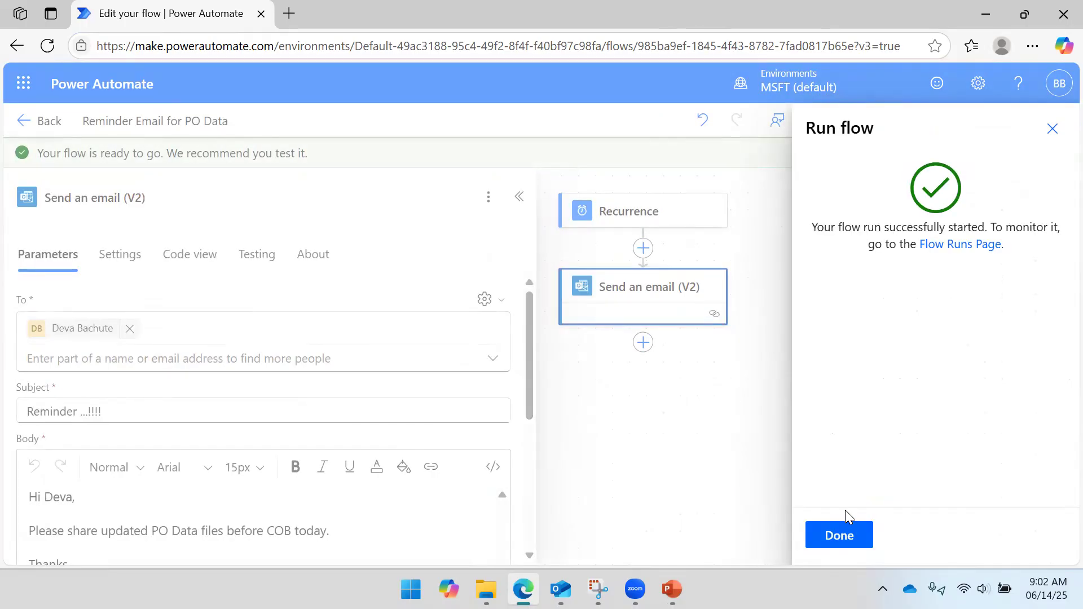
pyautogui.click(849, 536)
pyautogui.click(561, 589)
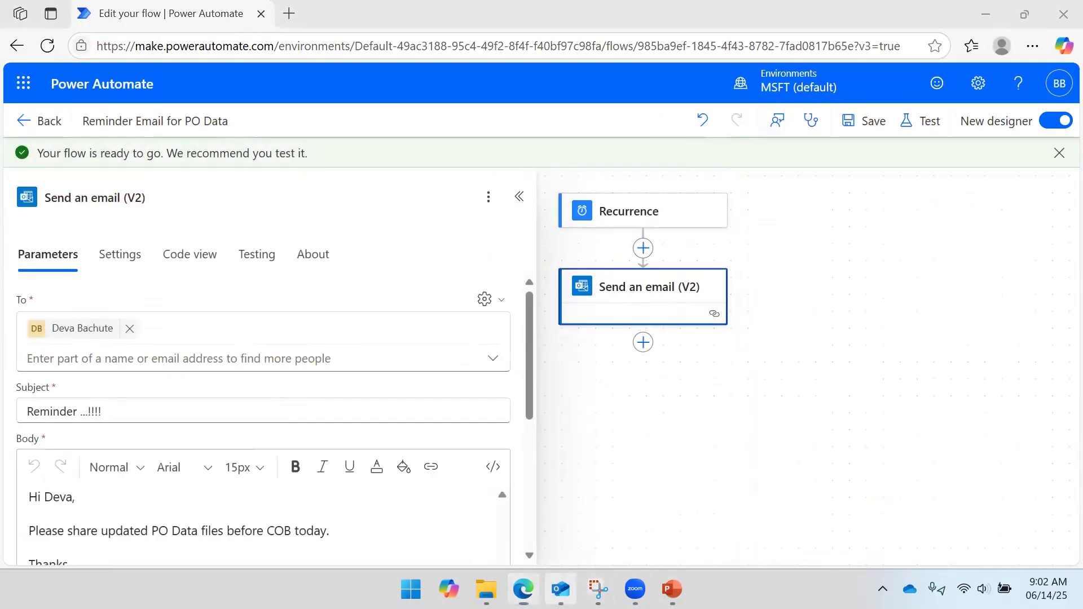
# View the 'Reminder ...!!!!' message in Outlook's Sent Items, then return to Power Automate's run results
pyautogui.click(110, 194)
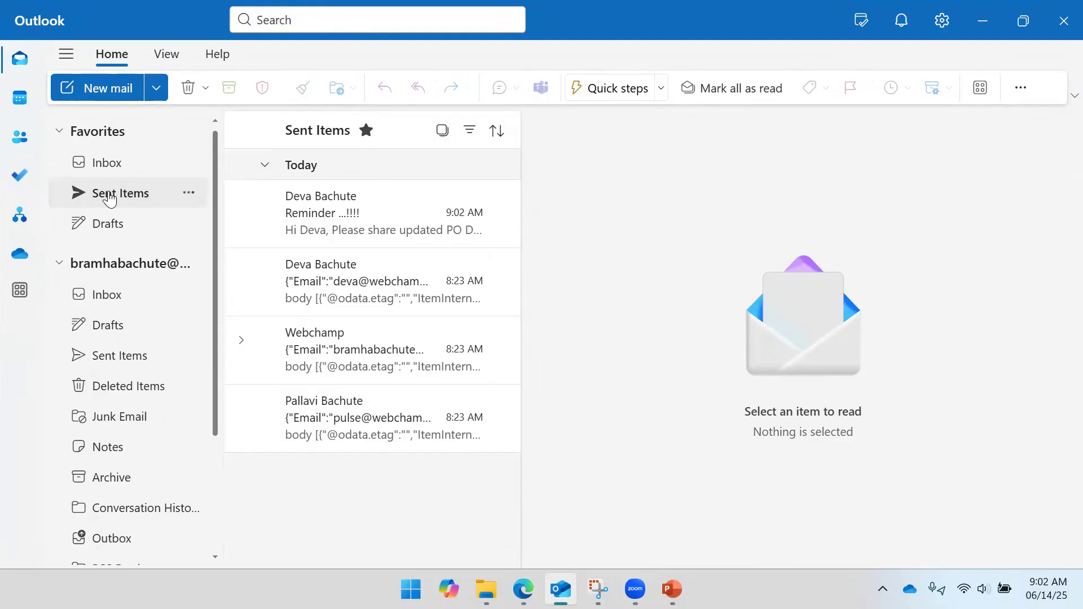
pyautogui.click(395, 225)
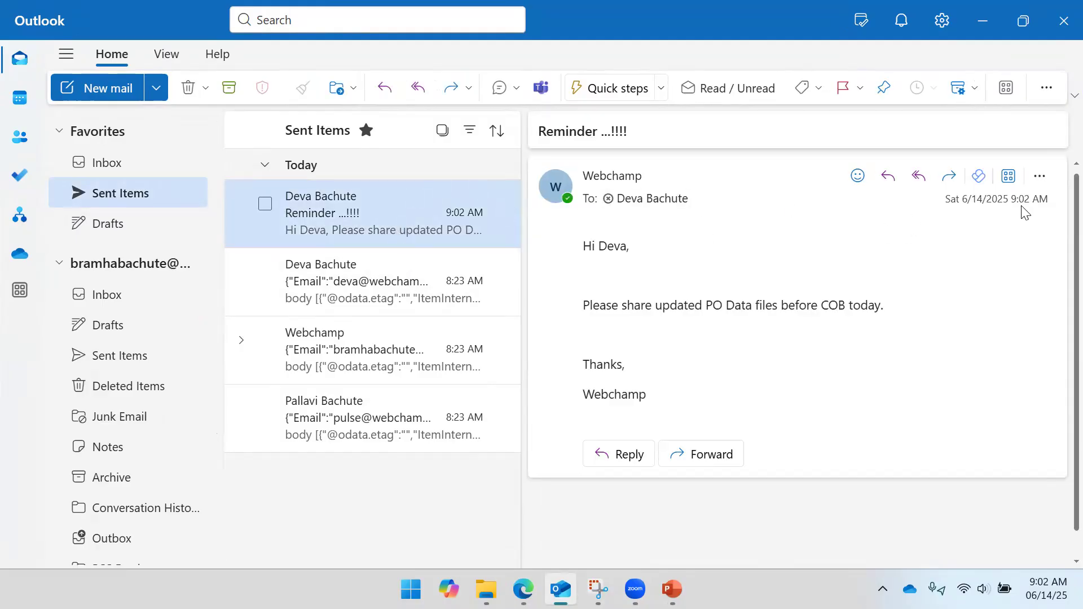
pyautogui.moveTo(525, 568)
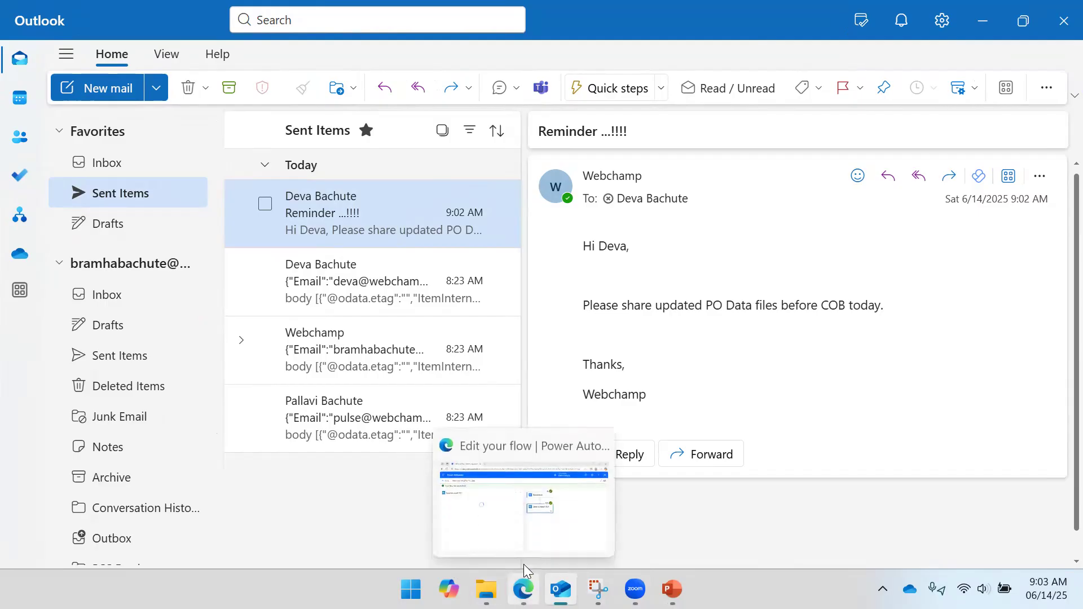
pyautogui.click(519, 516)
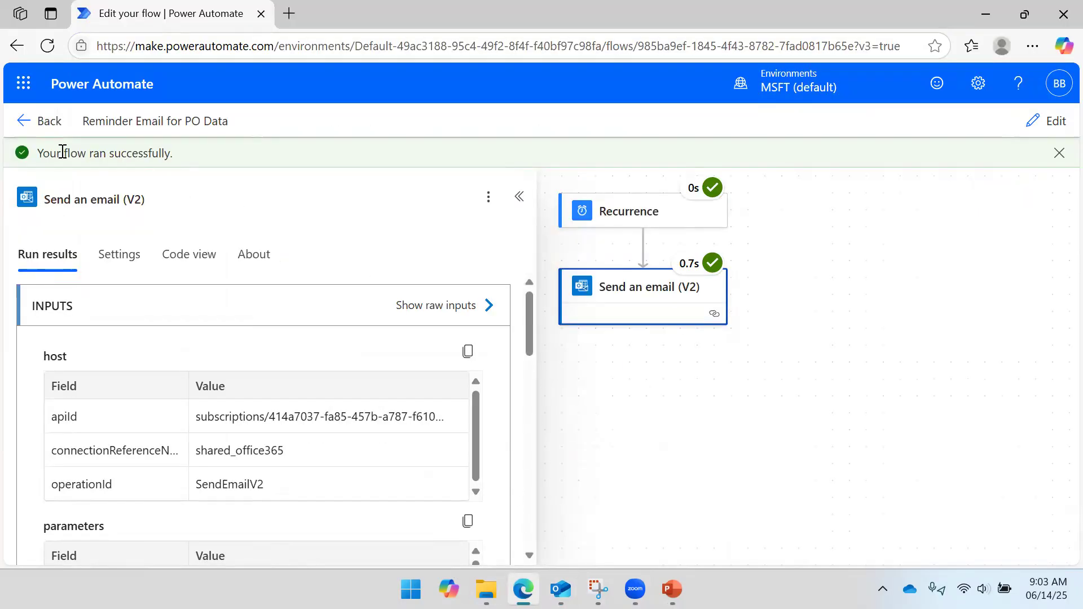
# Go back, open Reminder for Files from My flows, and review its 28-day run history
pyautogui.click(42, 122)
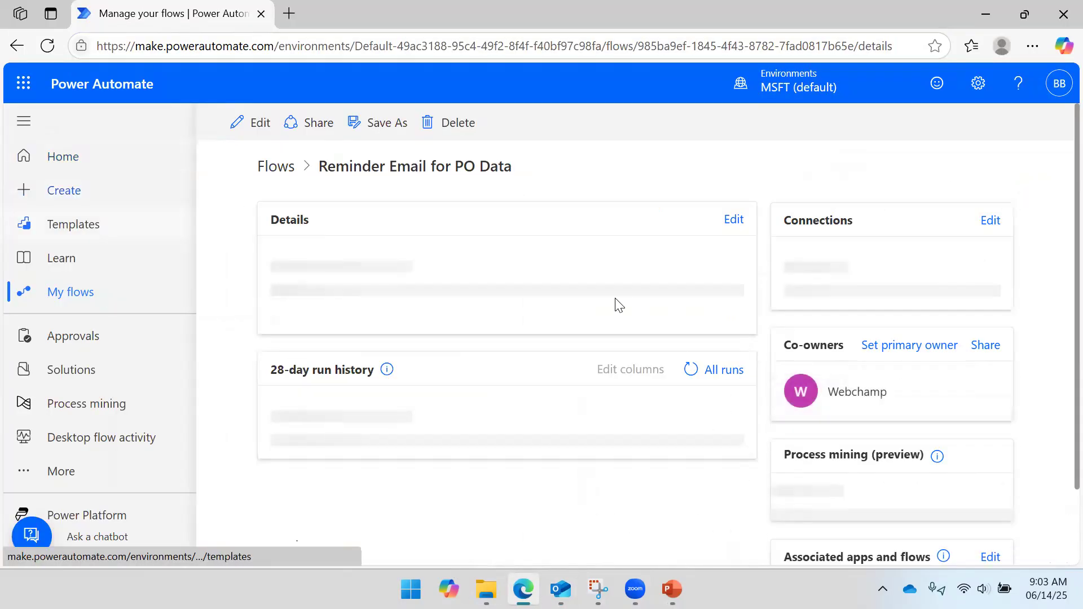
pyautogui.scroll(-2, 573, 278)
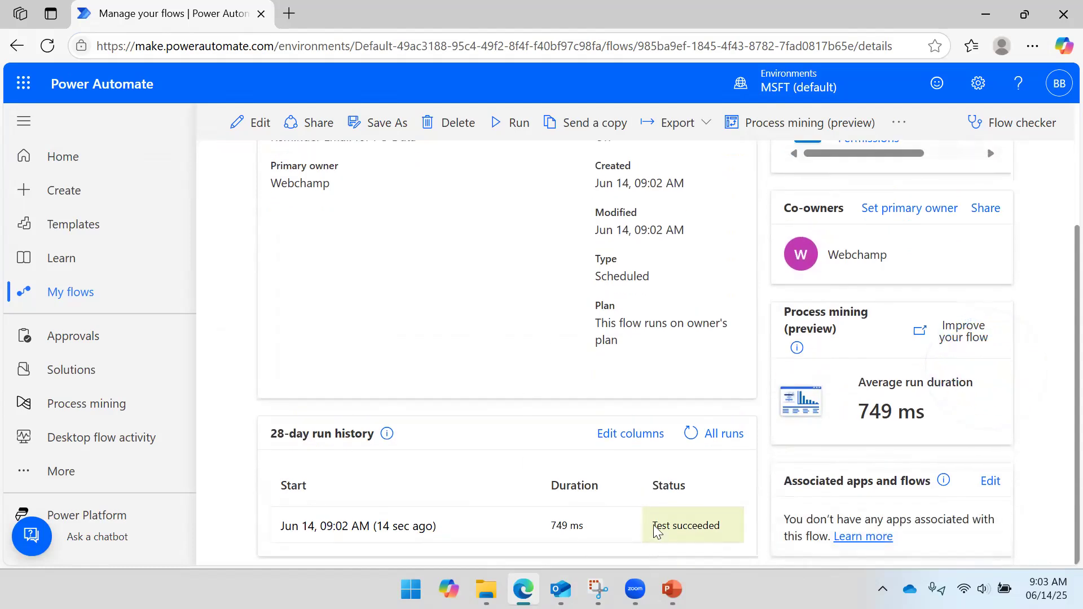
pyautogui.scroll(3, 254, 229)
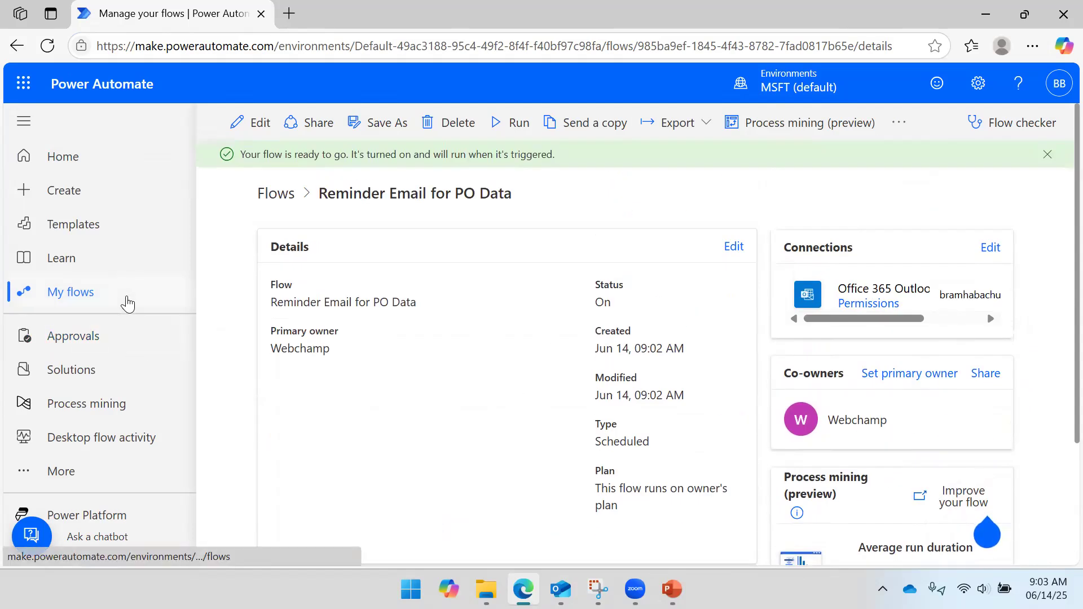
pyautogui.click(110, 308)
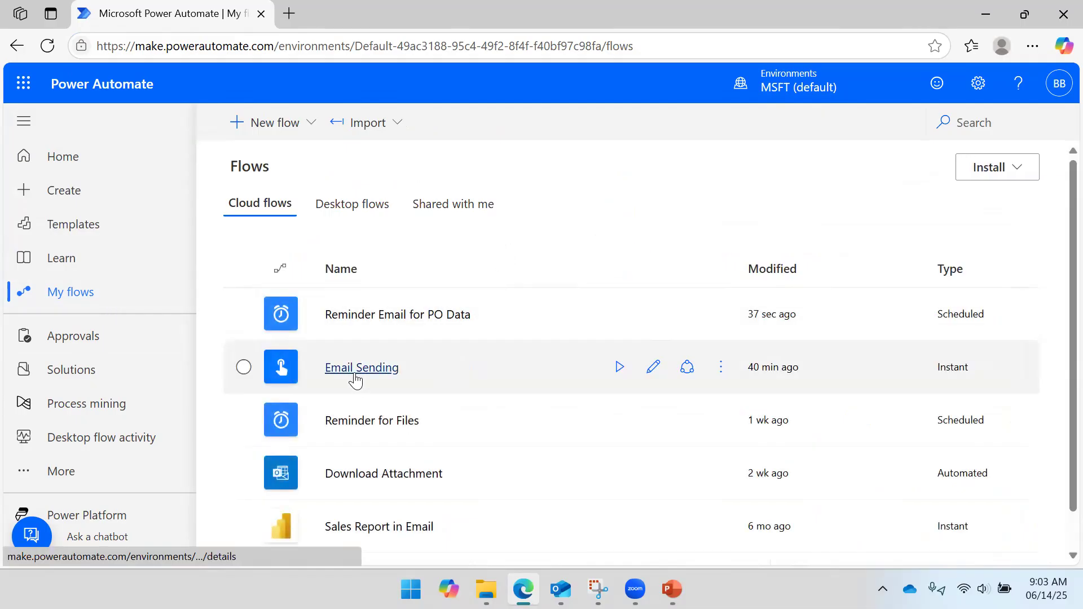
pyautogui.click(361, 422)
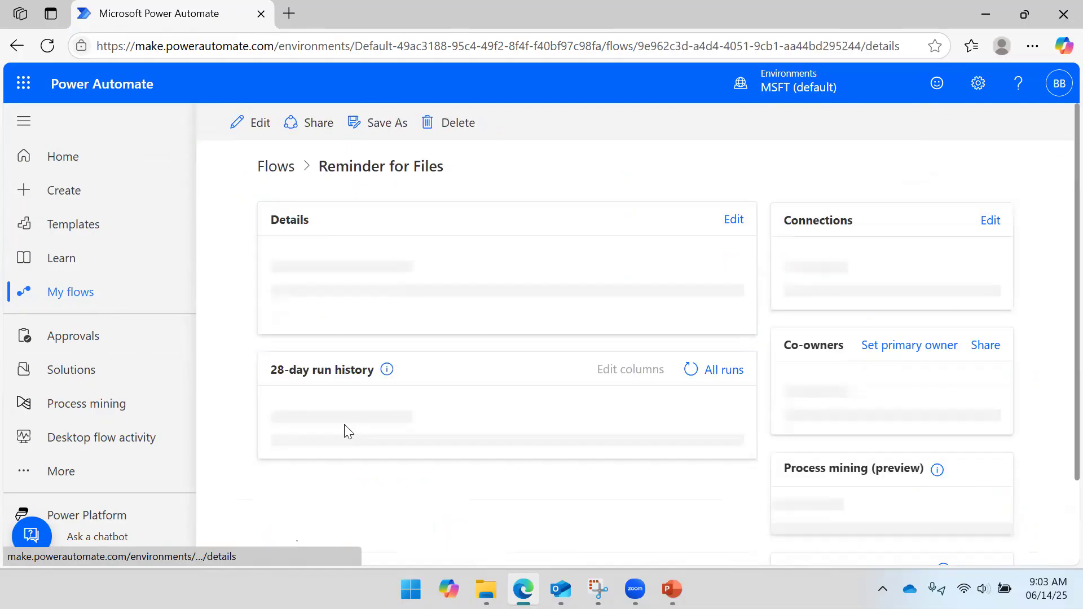
pyautogui.scroll(-5, 643, 282)
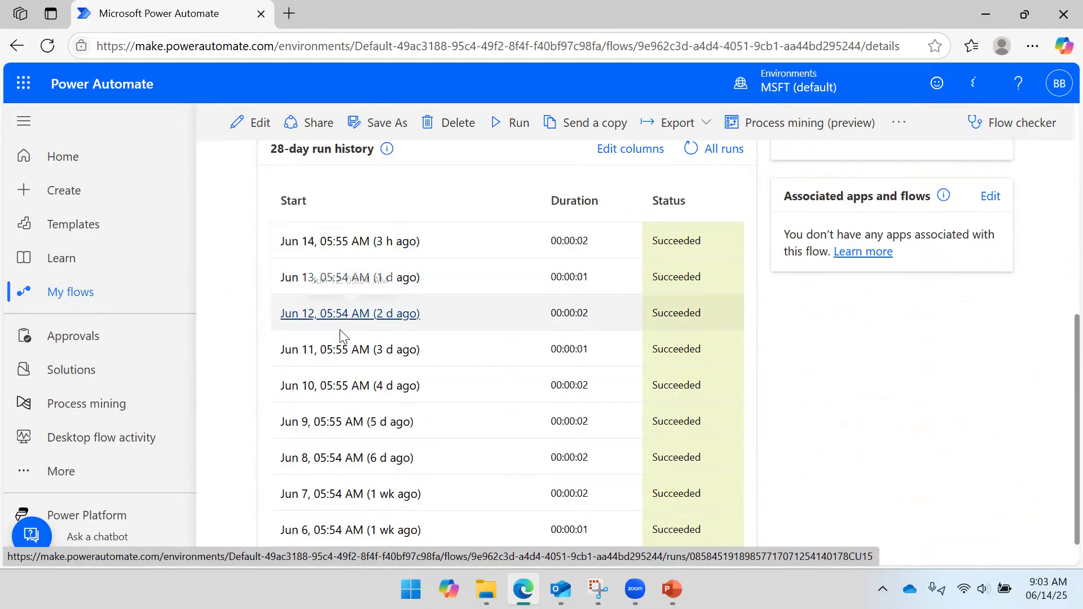
pyautogui.scroll(-1, 354, 316)
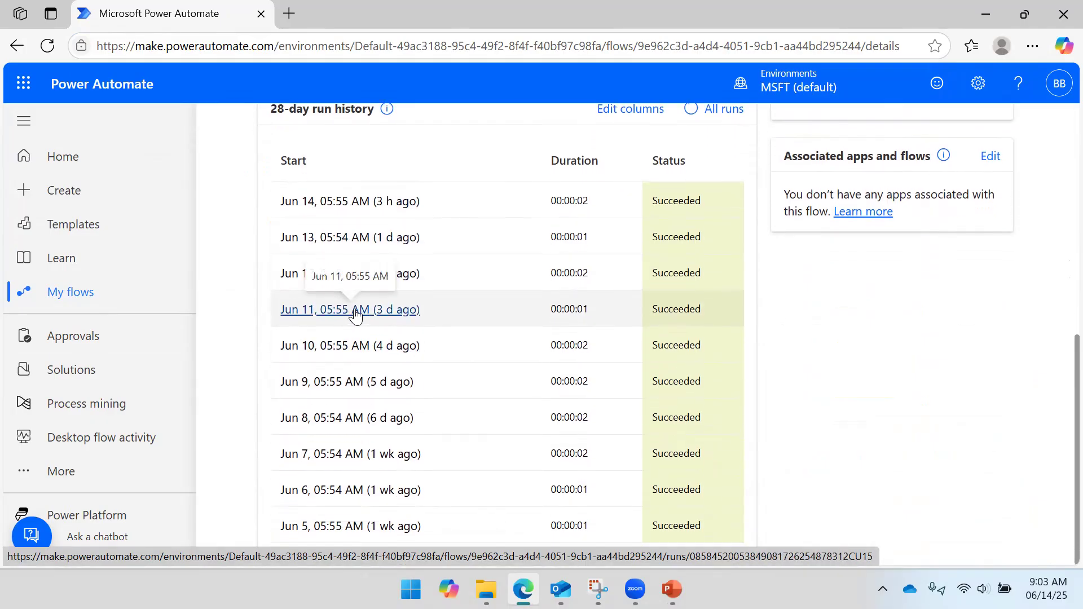
pyautogui.scroll(5, 358, 309)
pyautogui.scroll(-5, 504, 276)
pyautogui.scroll(5, 581, 251)
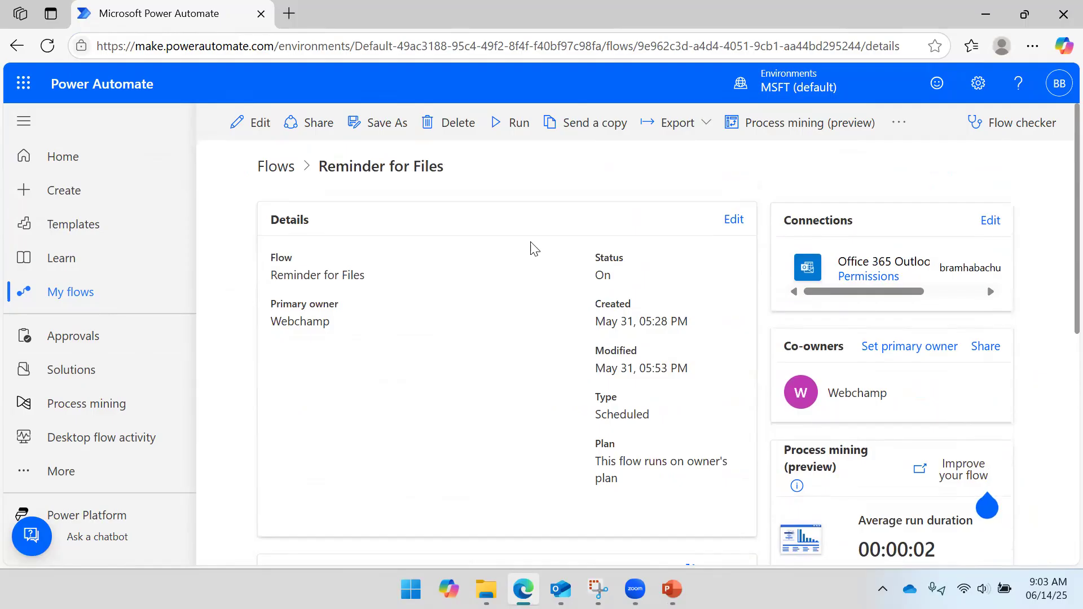
# Delete the Reminder for Files and Reminder Email for PO Data flows, then minimize Edge
pyautogui.click(447, 121)
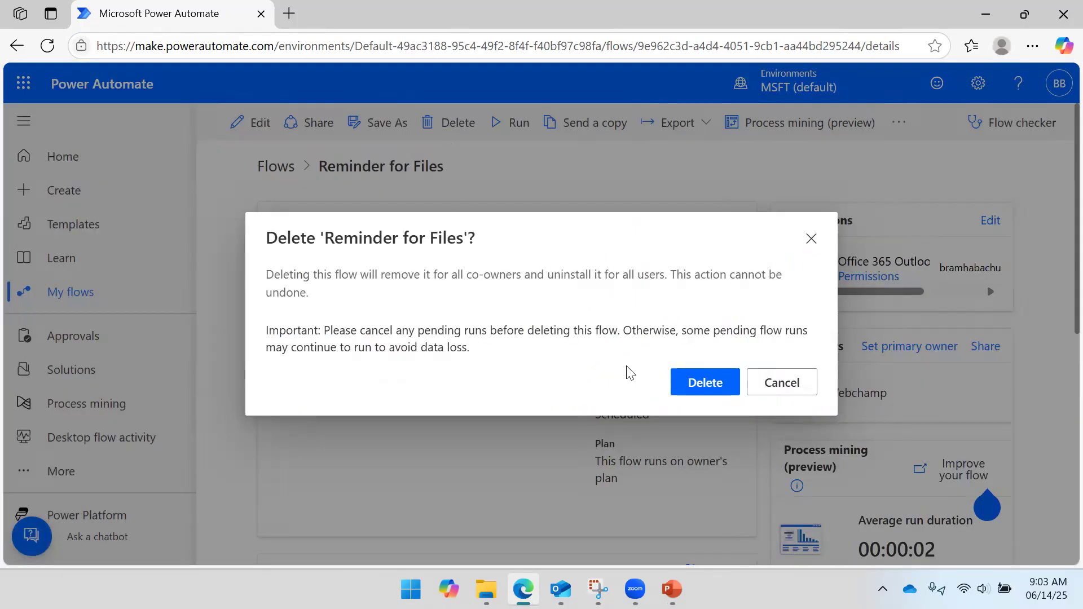
pyautogui.click(681, 384)
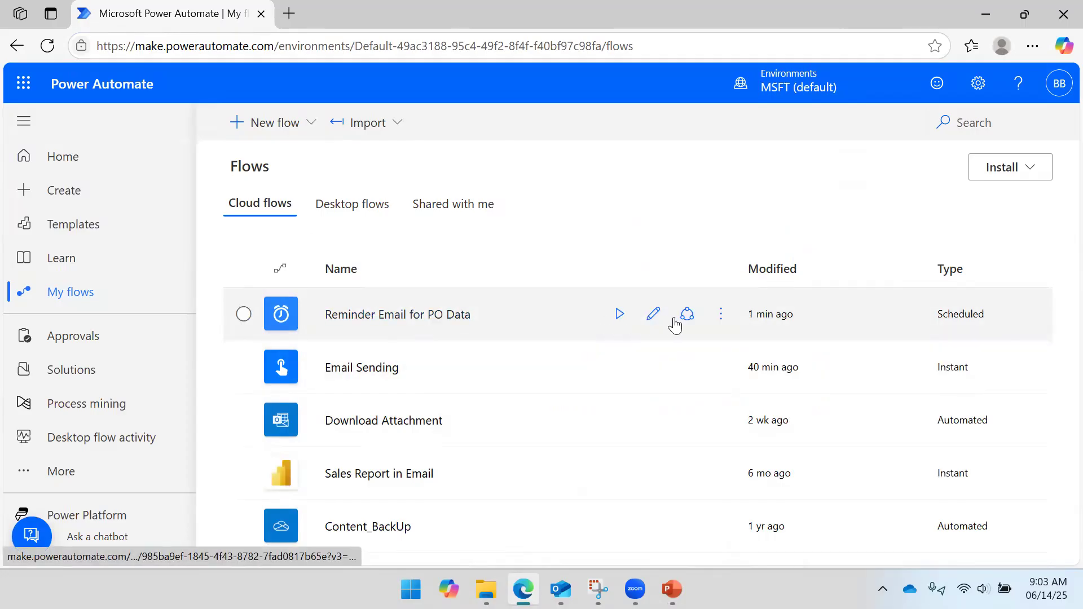
pyautogui.click(714, 320)
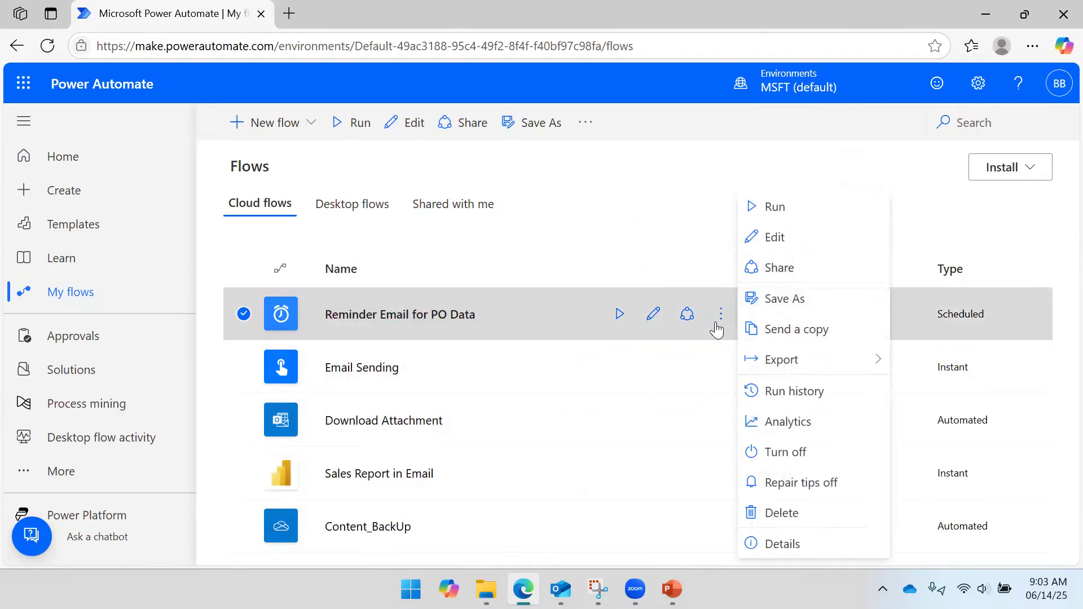
pyautogui.click(805, 511)
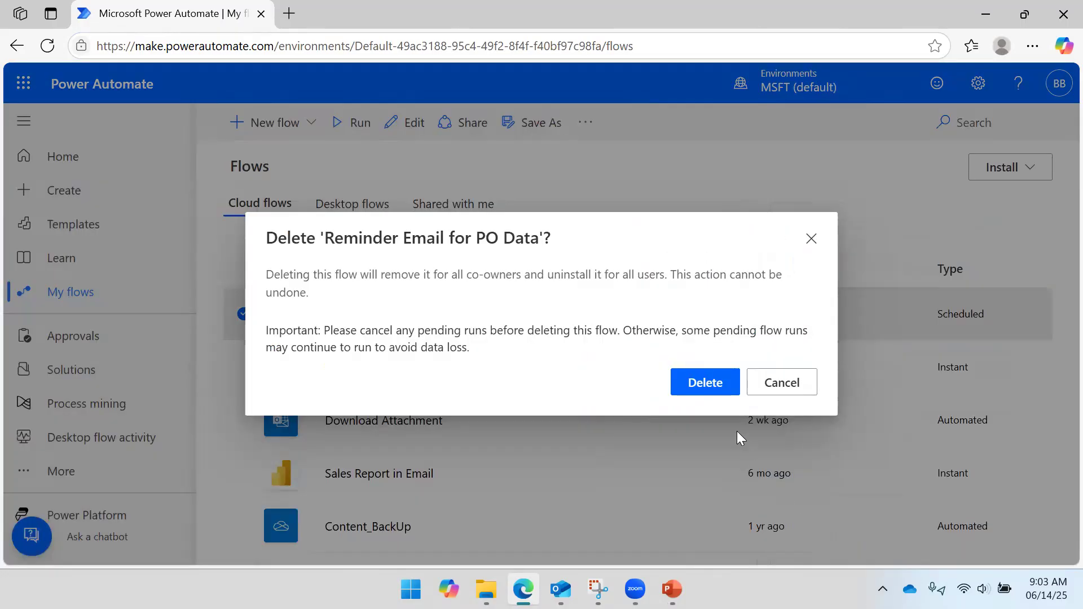
pyautogui.click(706, 384)
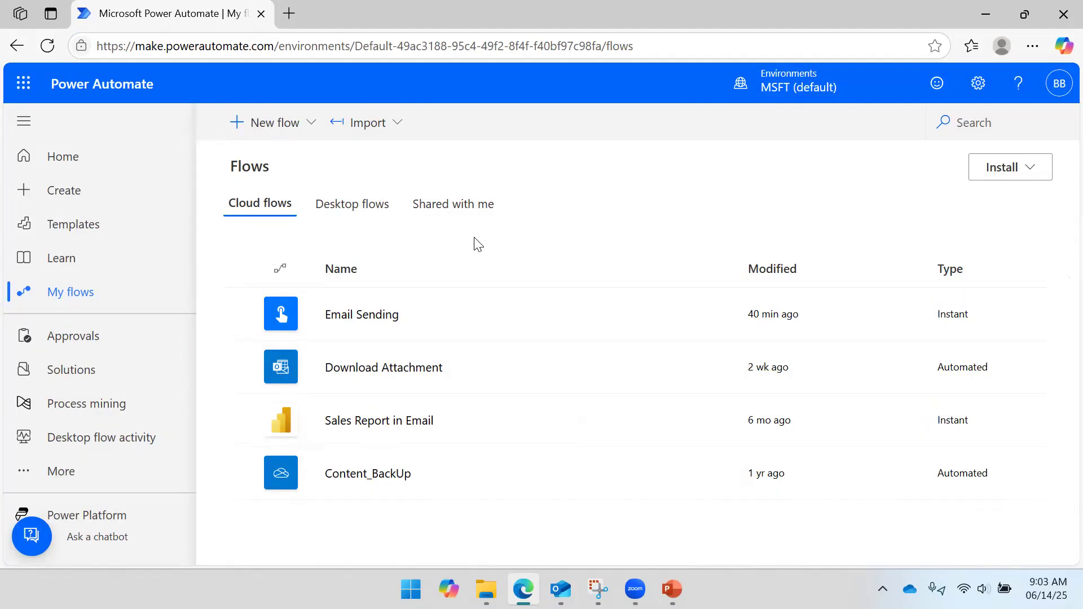
pyautogui.click(990, 17)
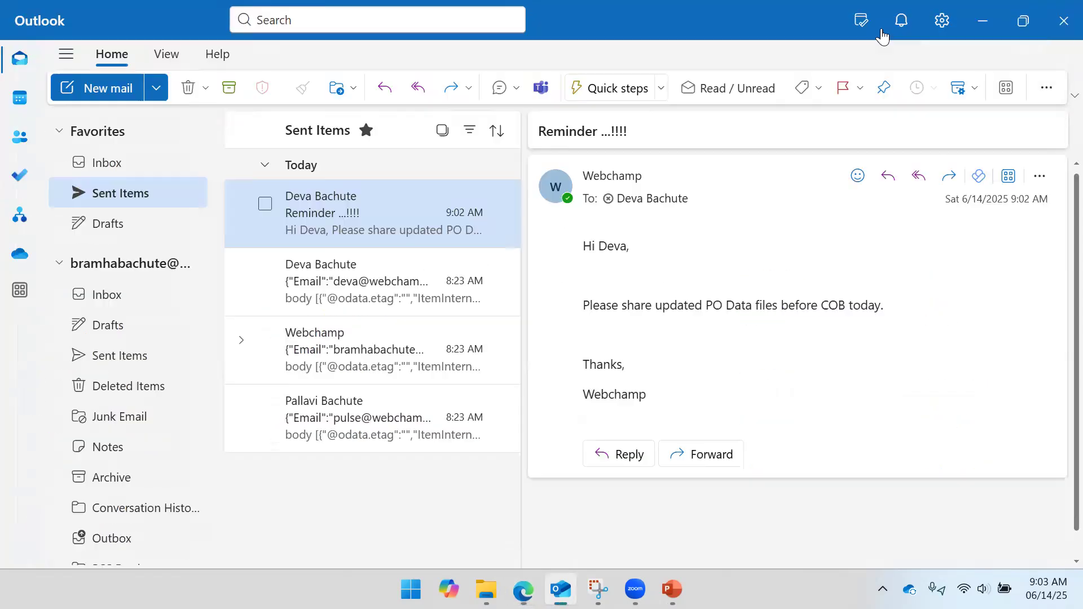
# Minimize Outlook and advance the recap slides from Select Type of Flow to the final 'Thanks for Watching' slide
pyautogui.click(982, 16)
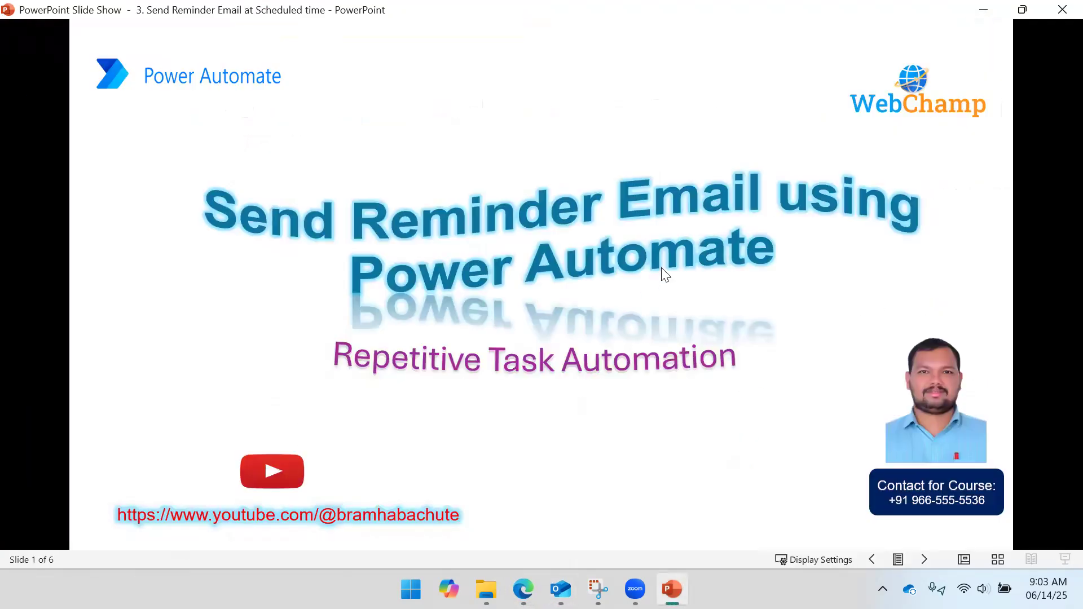
pyautogui.click(665, 275)
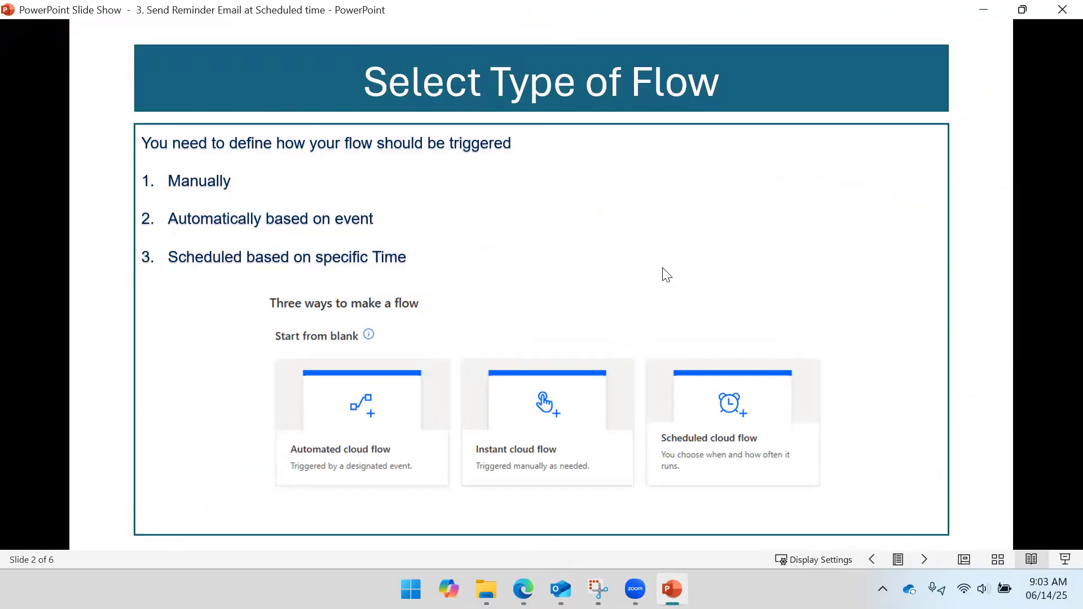
pyautogui.click(666, 275)
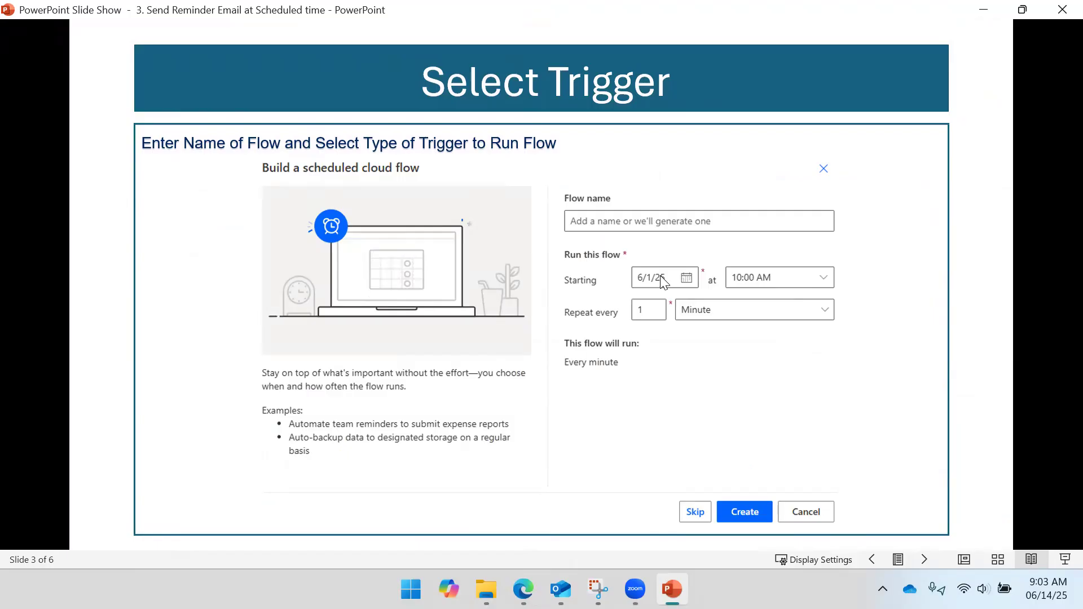
pyautogui.click(661, 278)
pyautogui.press('Left')
pyautogui.click(659, 301)
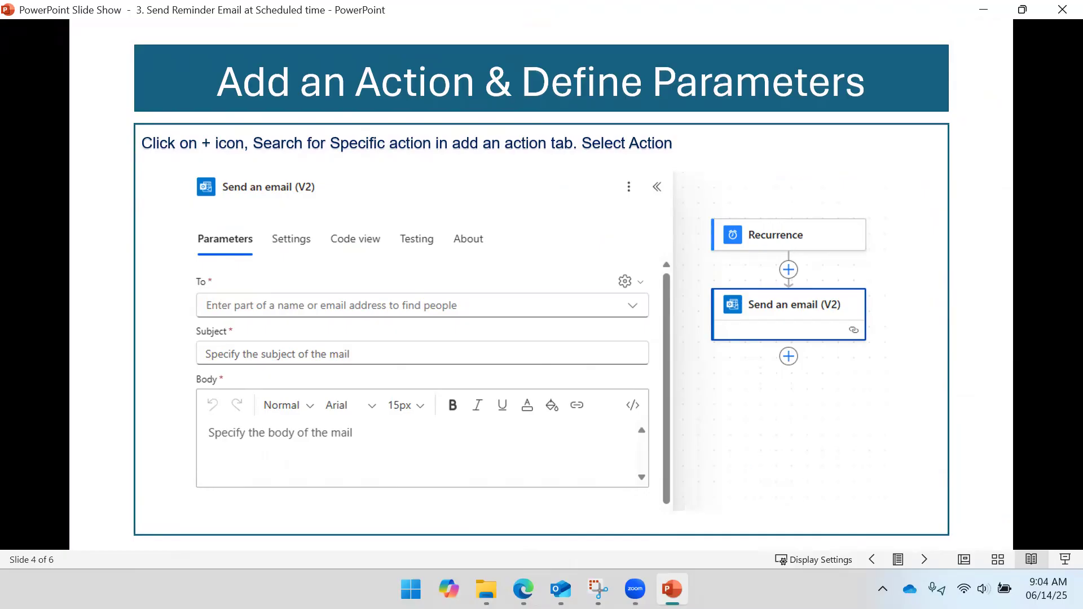
pyautogui.press('Right')
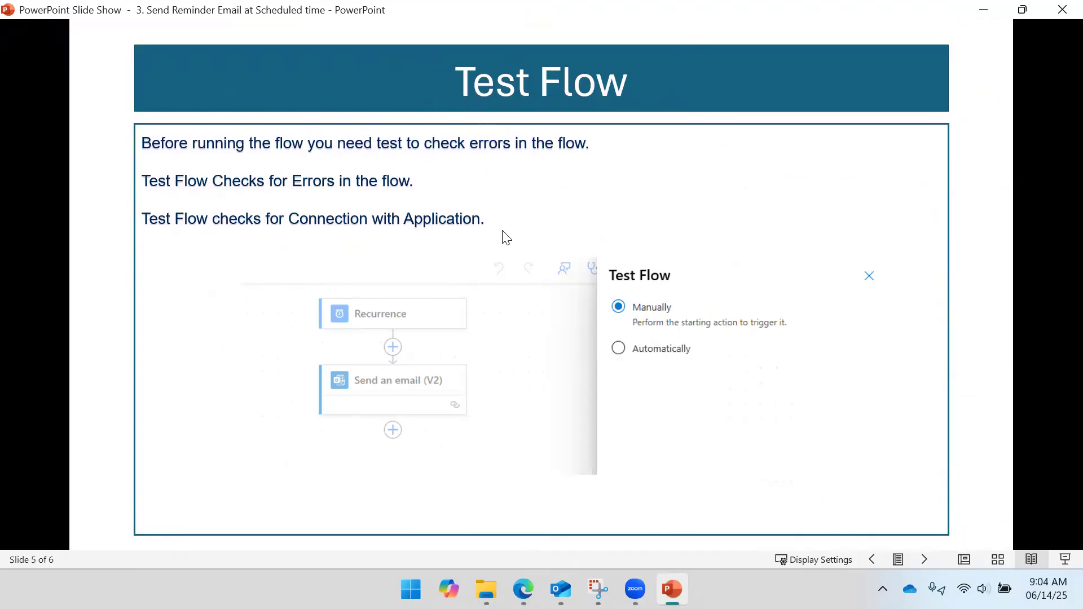
pyautogui.press('Right')
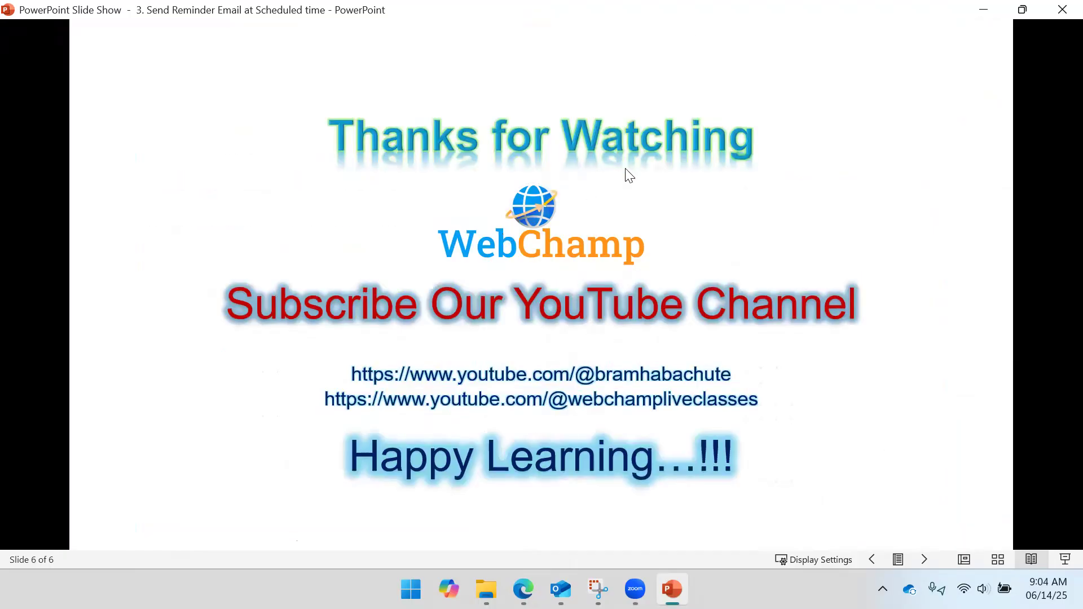